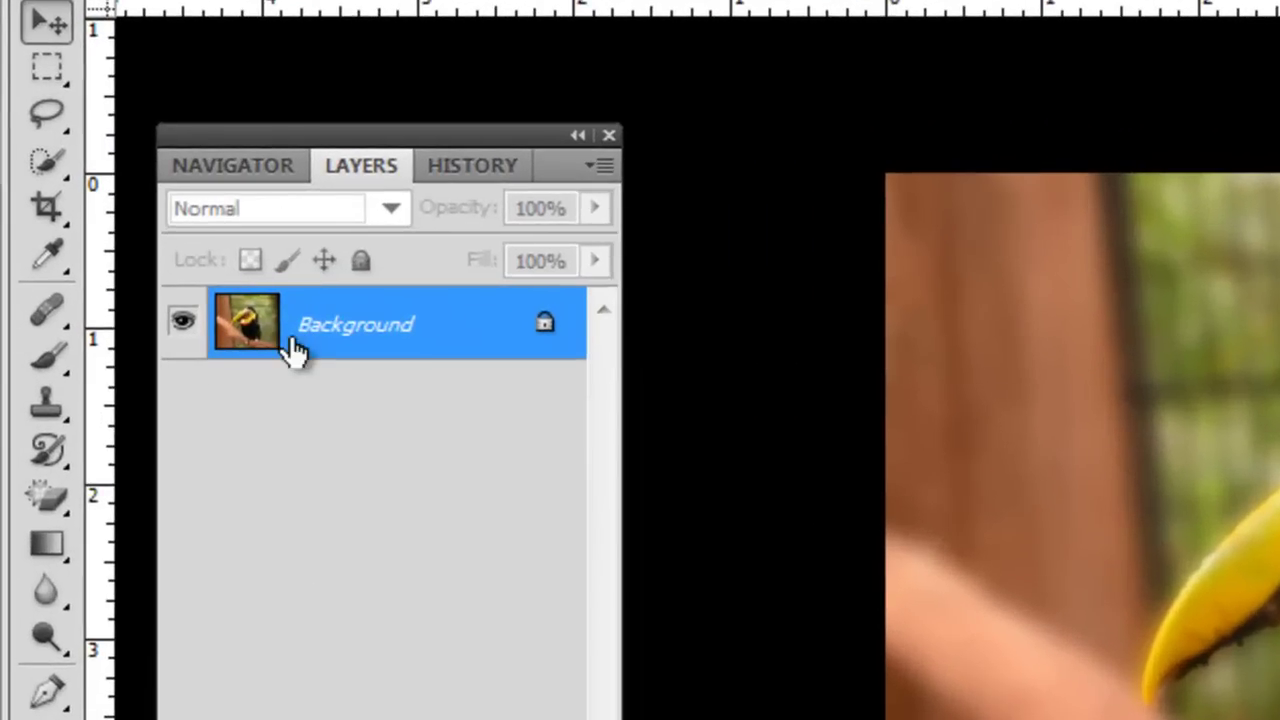
Duplicate Layer 1 until four toucan copies exist, then select the Background layer
key("ctrl+j")
key("ctrl+j")
key("ctrl+j")
key("ctrl+j")
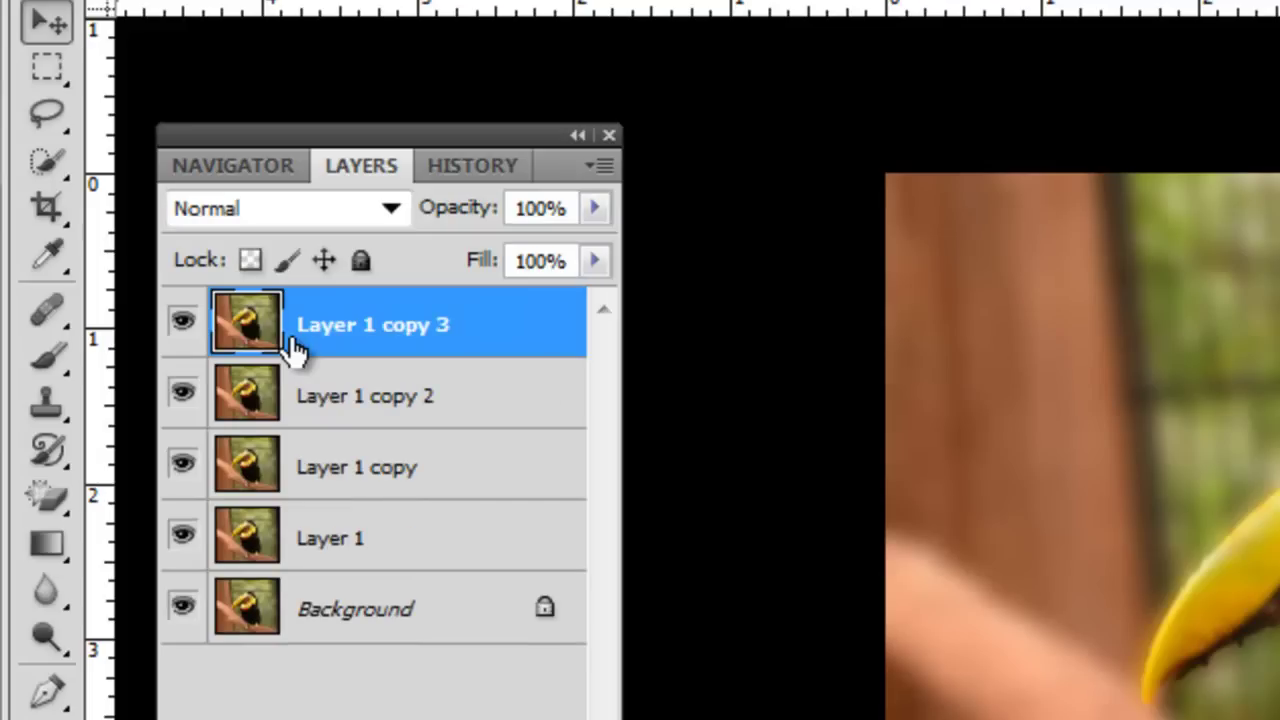
left_click(388, 616)
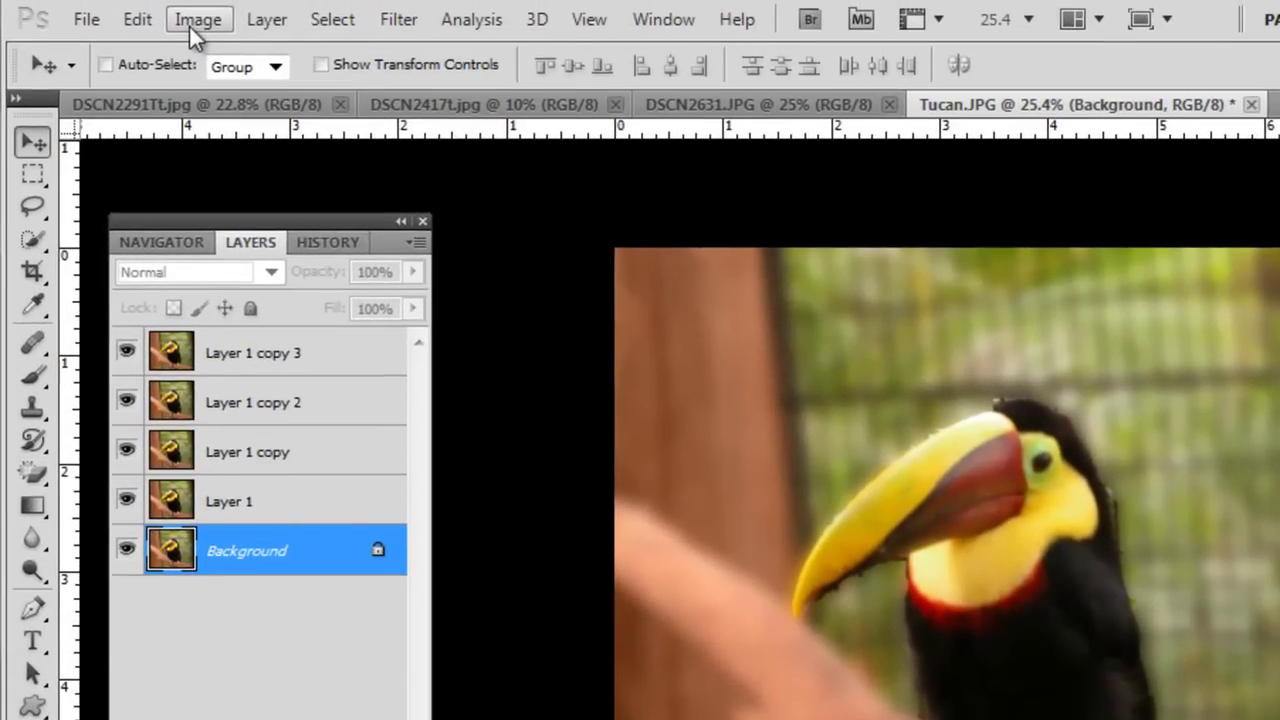
left_click(191, 24)
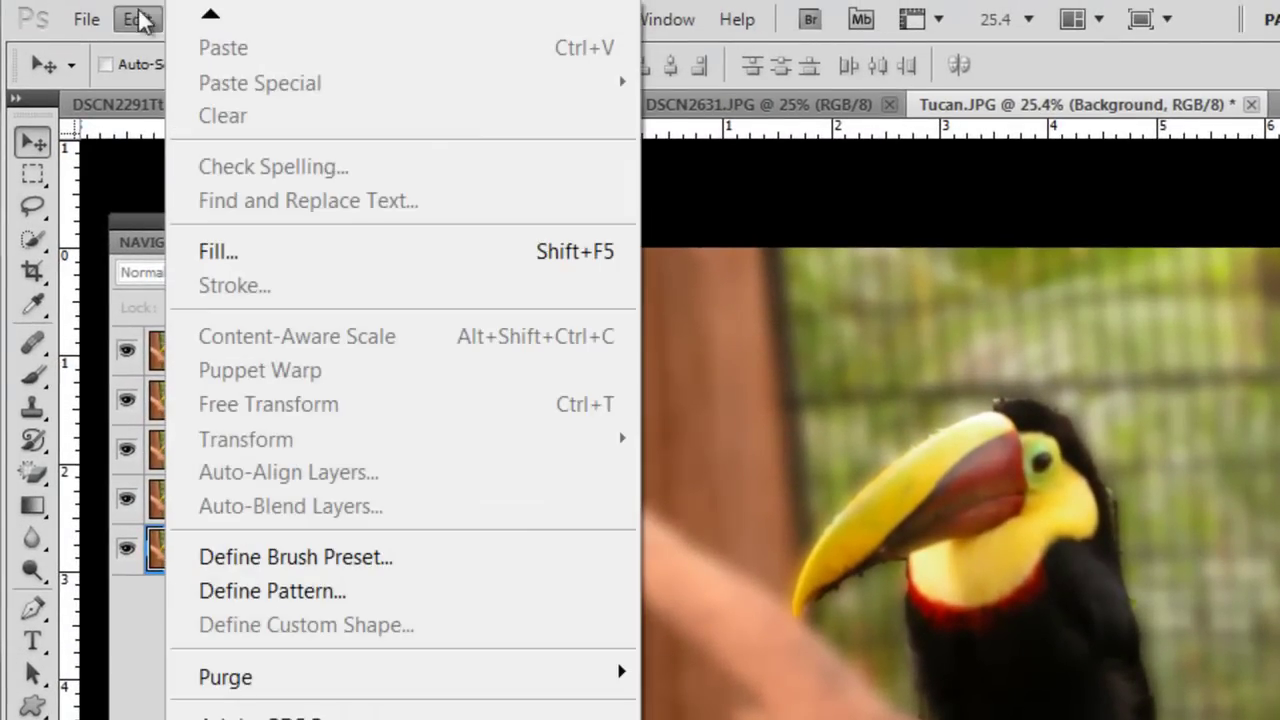
Set Canvas Size to 150 percent for both Width and Height
left_click(480, 135)
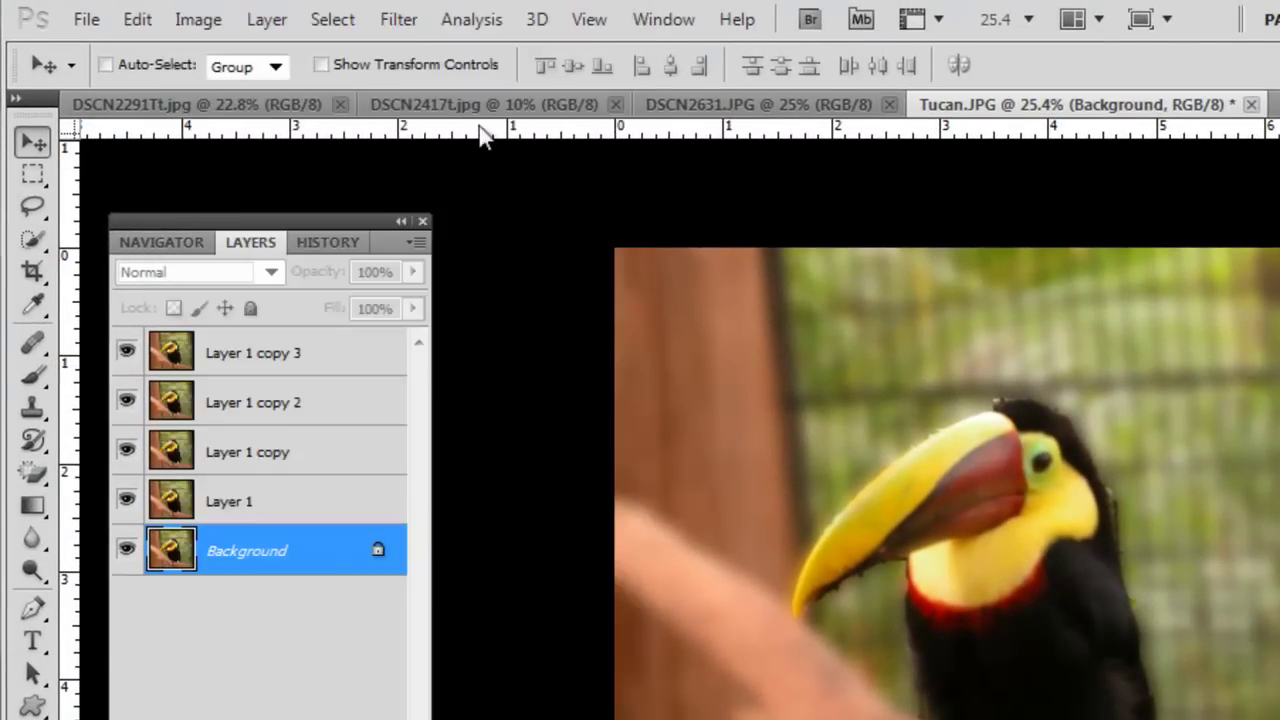
left_click(195, 21)
left_click(258, 310)
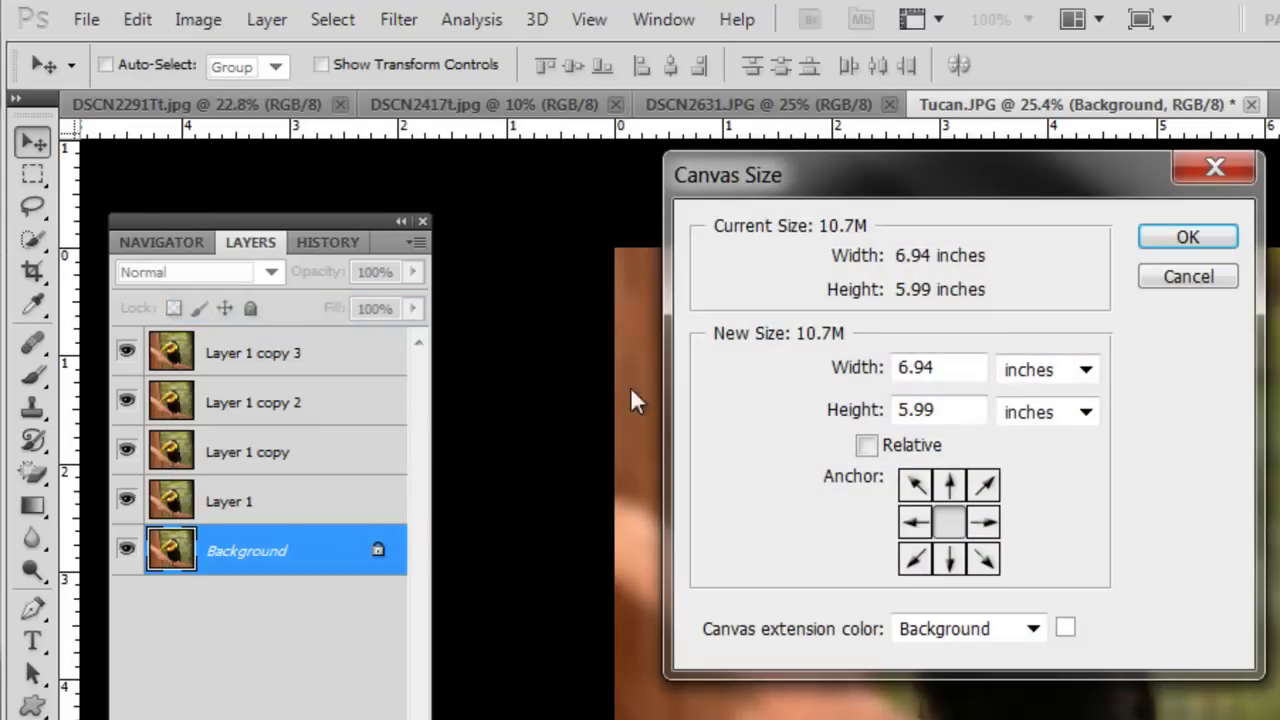
left_click(1079, 376)
left_click(1048, 401)
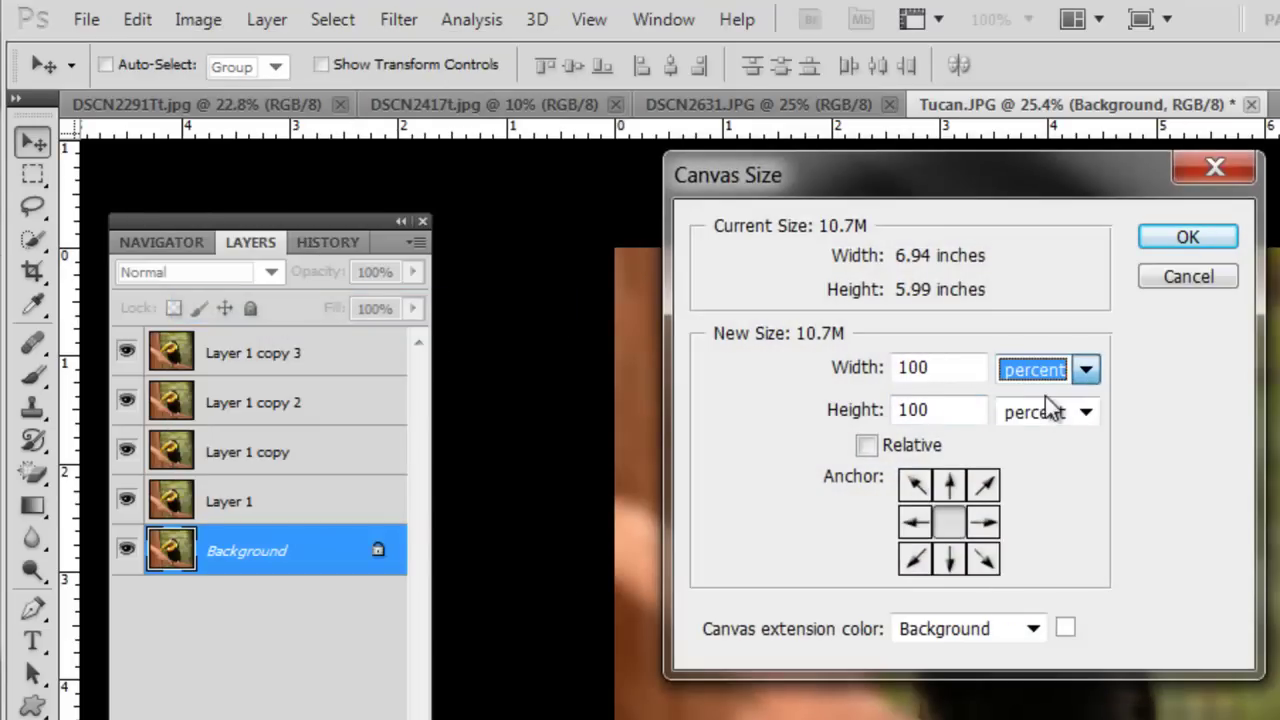
double_click(962, 367)
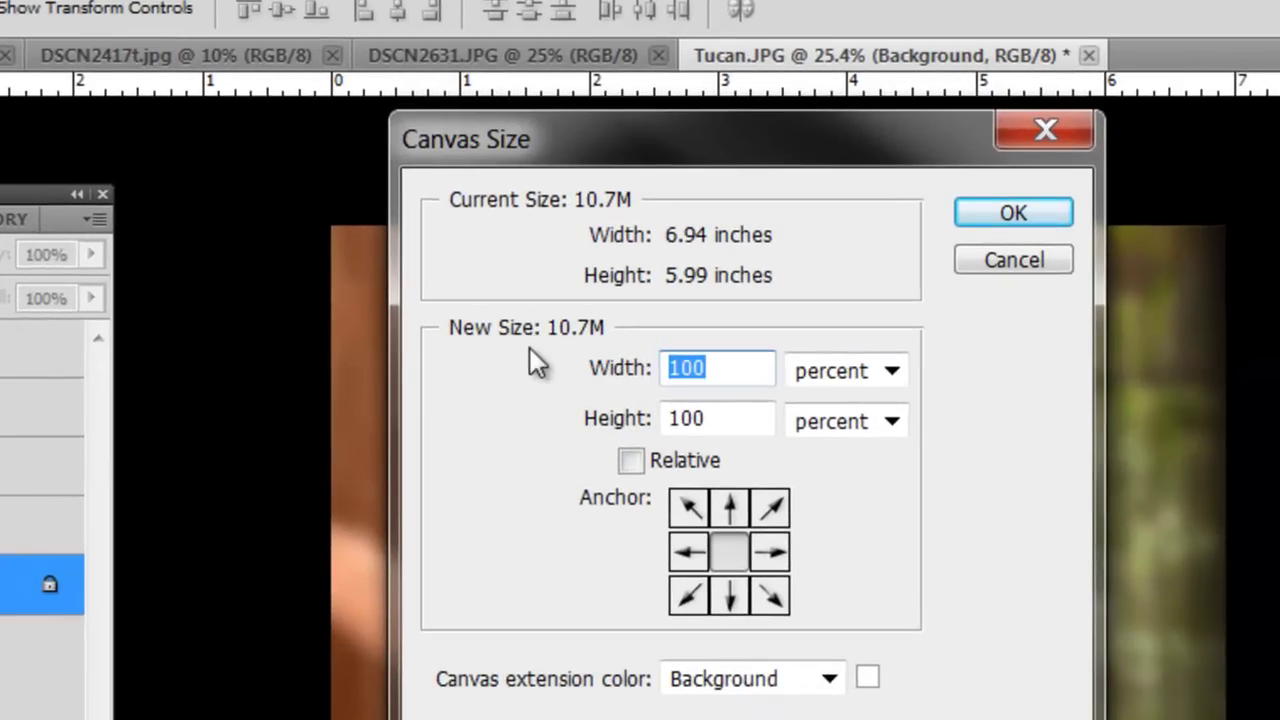
type("150")
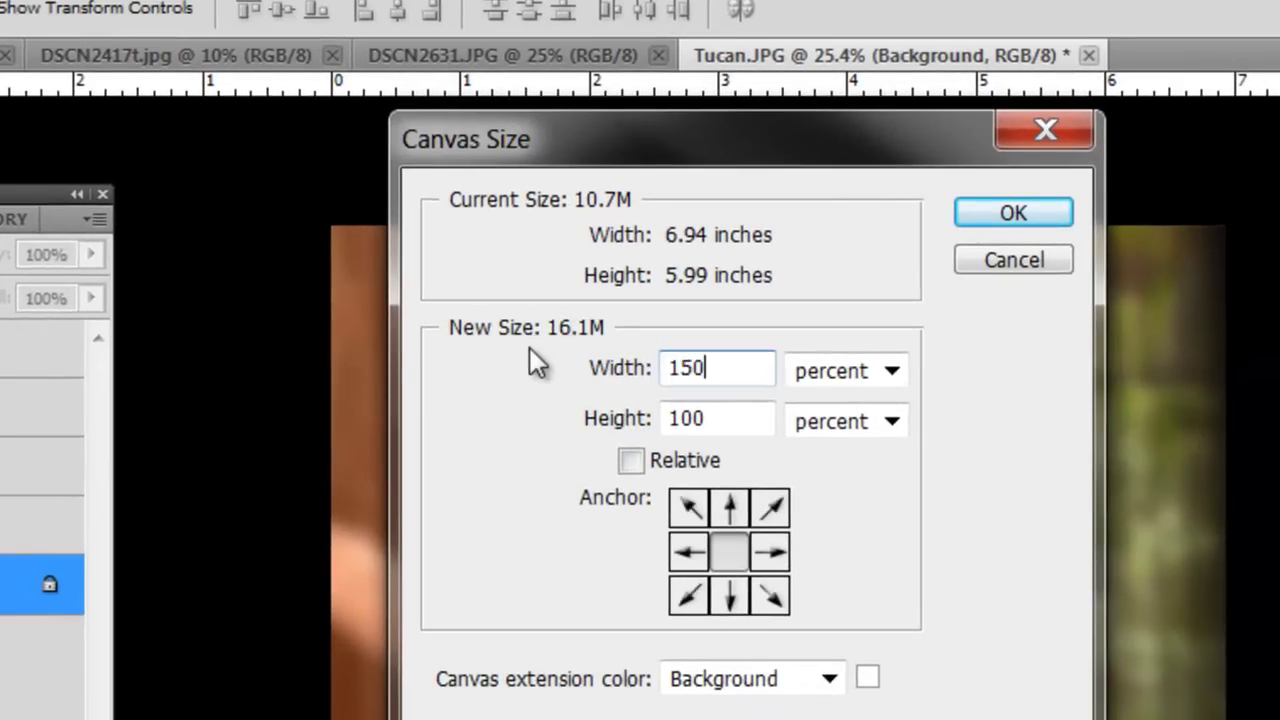
key("Tab")
key("Tab")
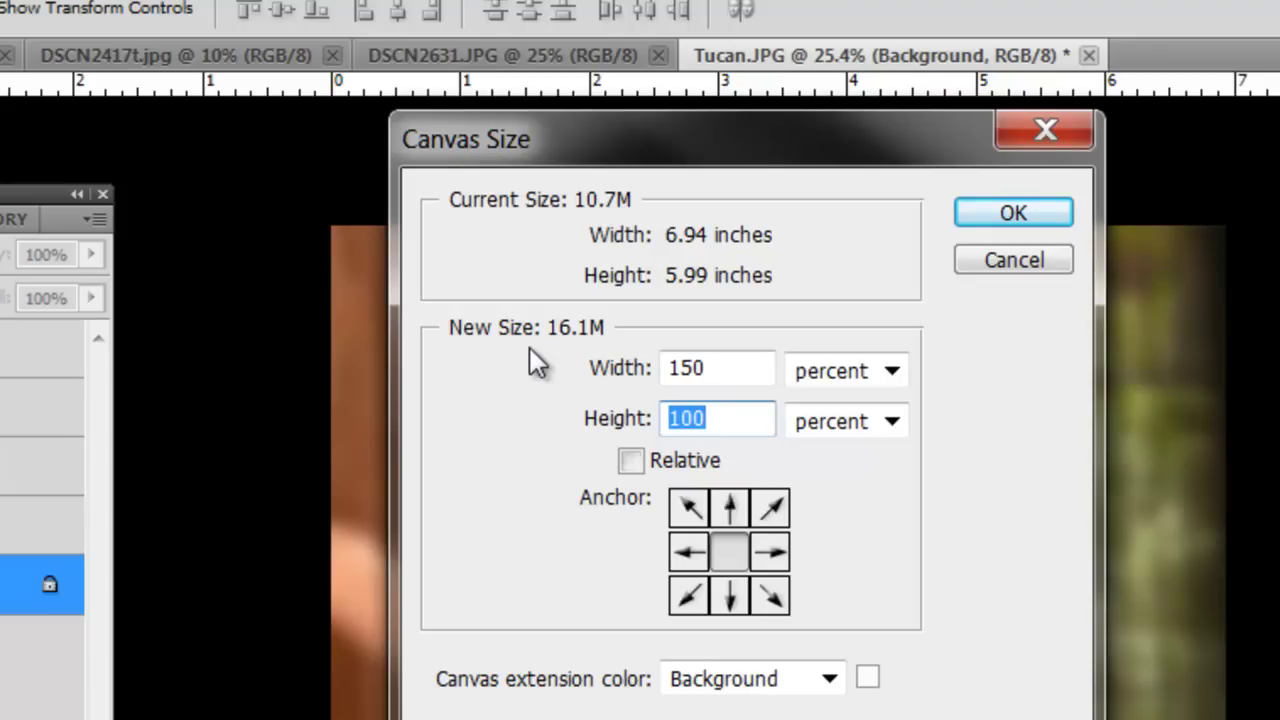
type("14")
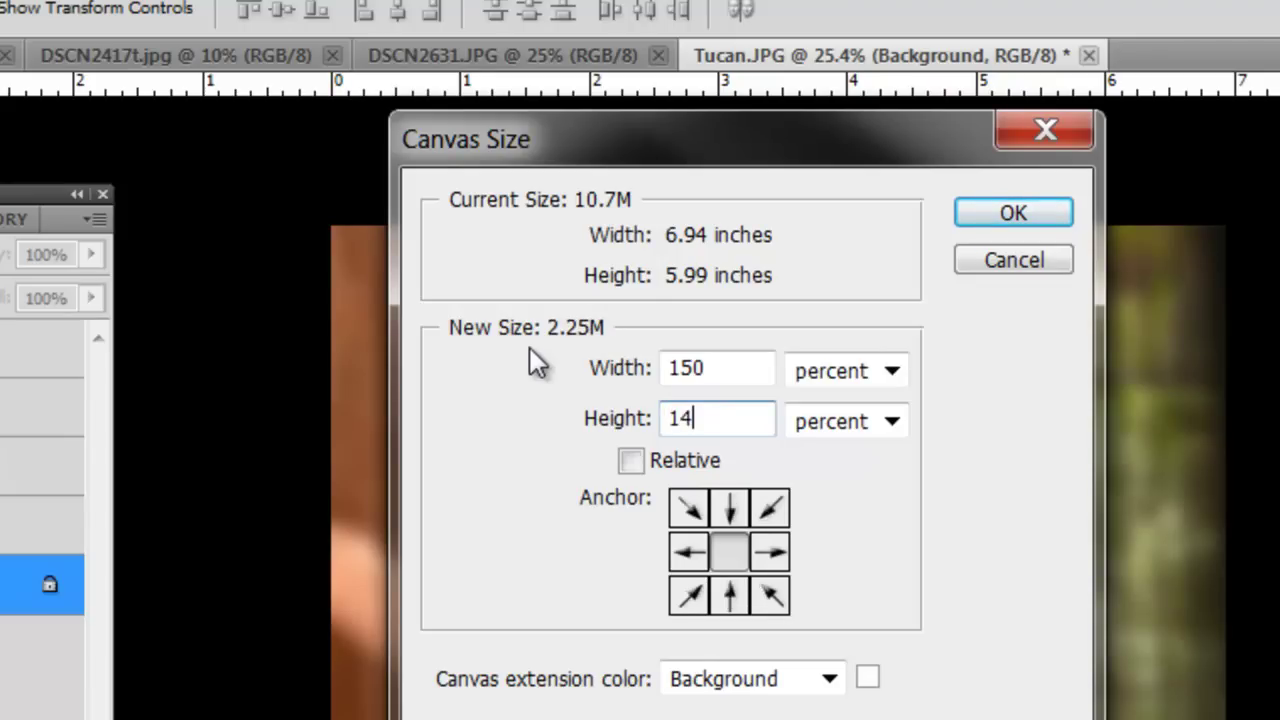
key("BackSpace")
type("50")
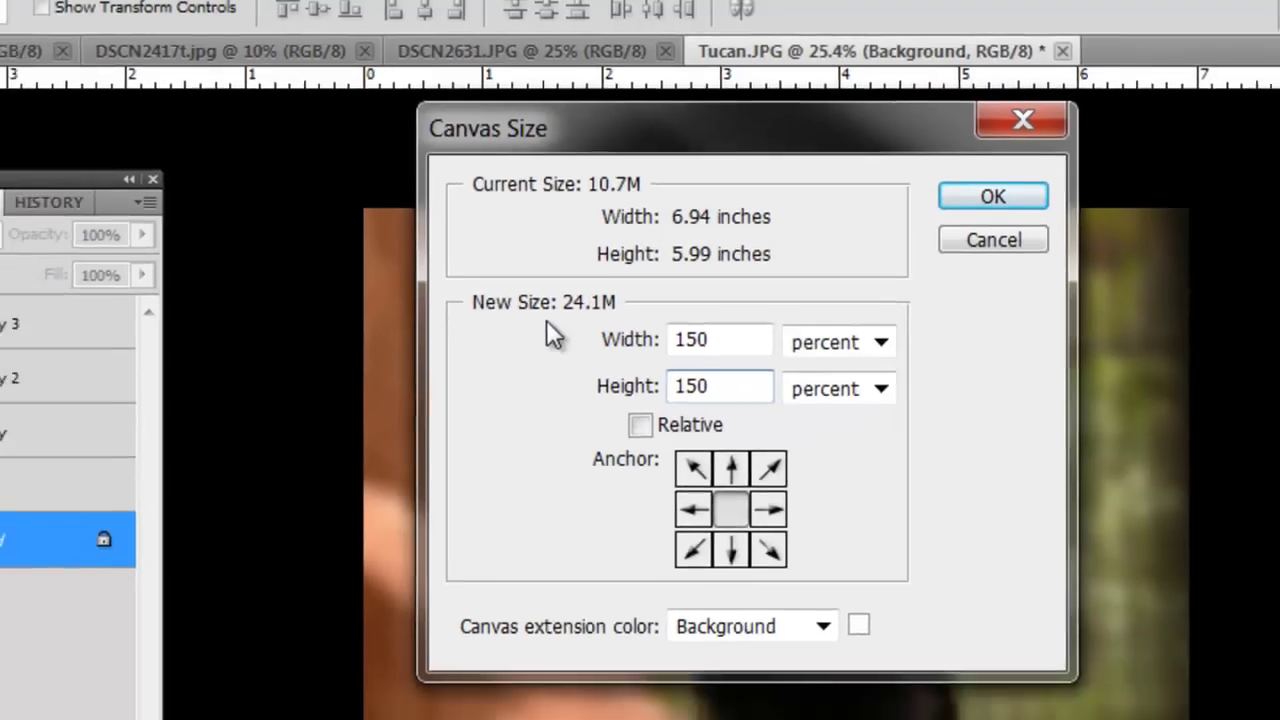
key("Return")
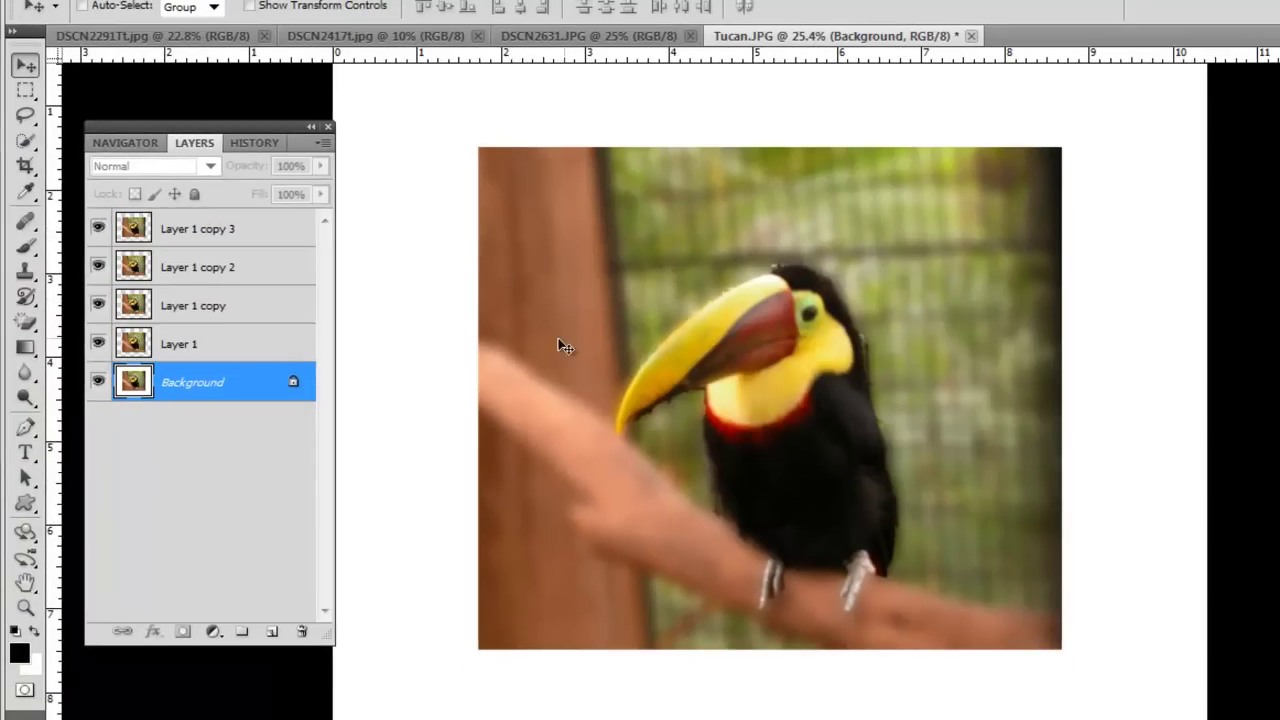
Move Layer 1 to the right and squeeze it into a narrow strip
left_click(238, 346)
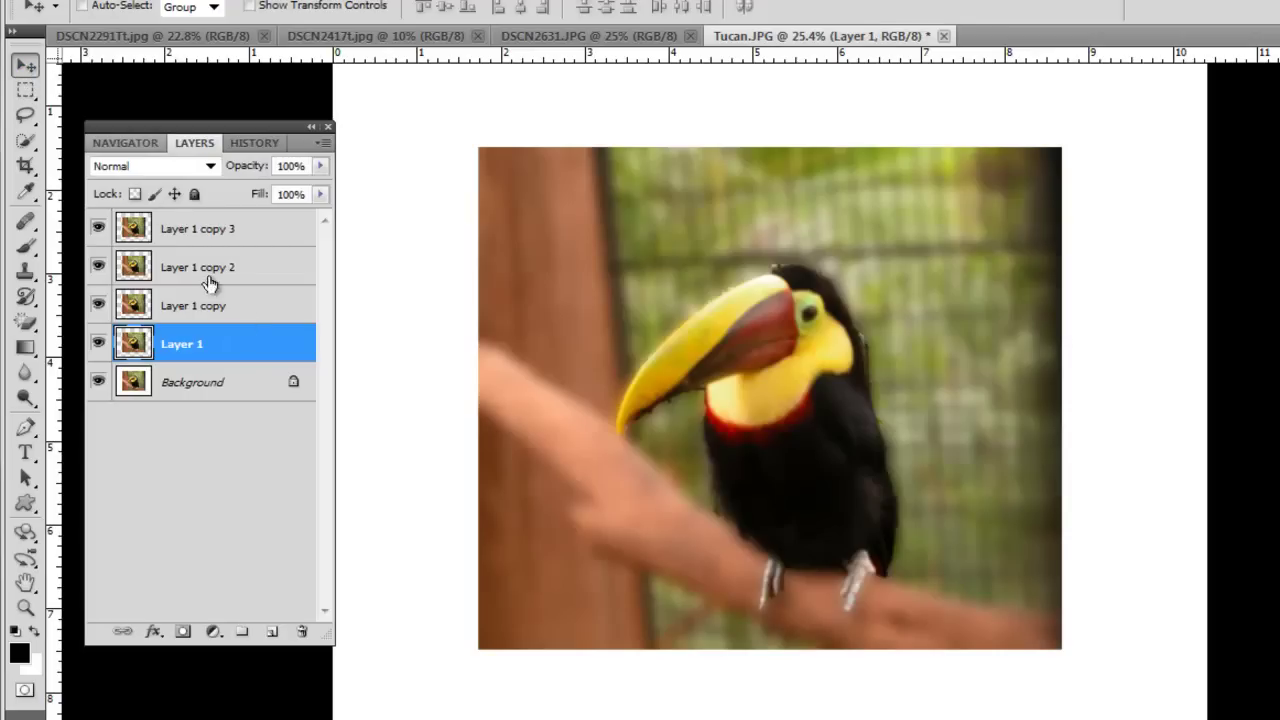
left_click_drag(744, 394, 1279, 395)
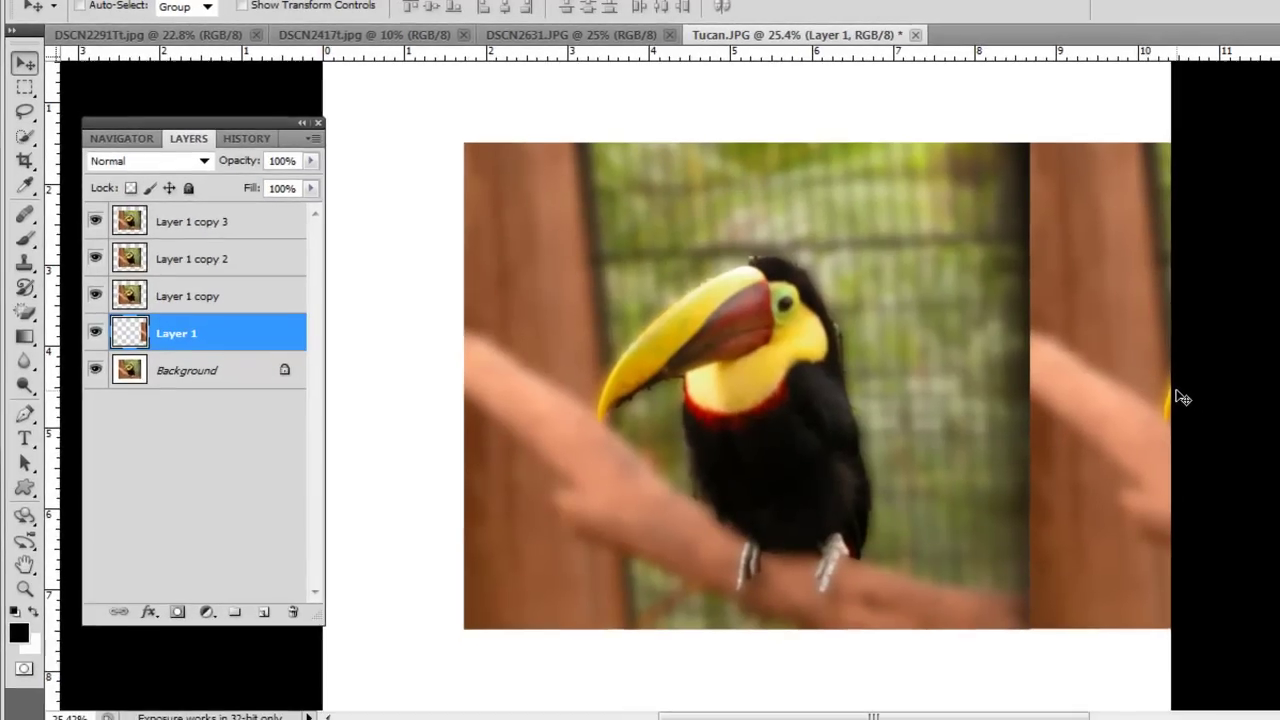
key("ctrl+t")
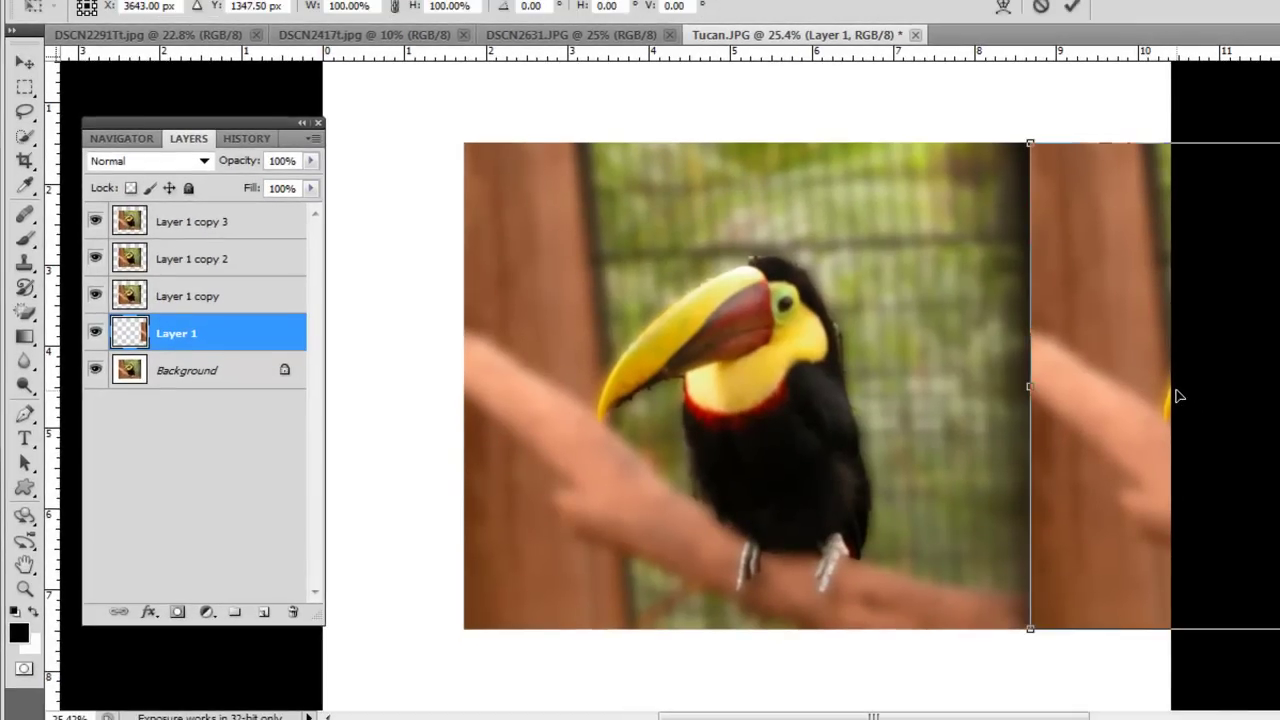
key("ctrl+minus")
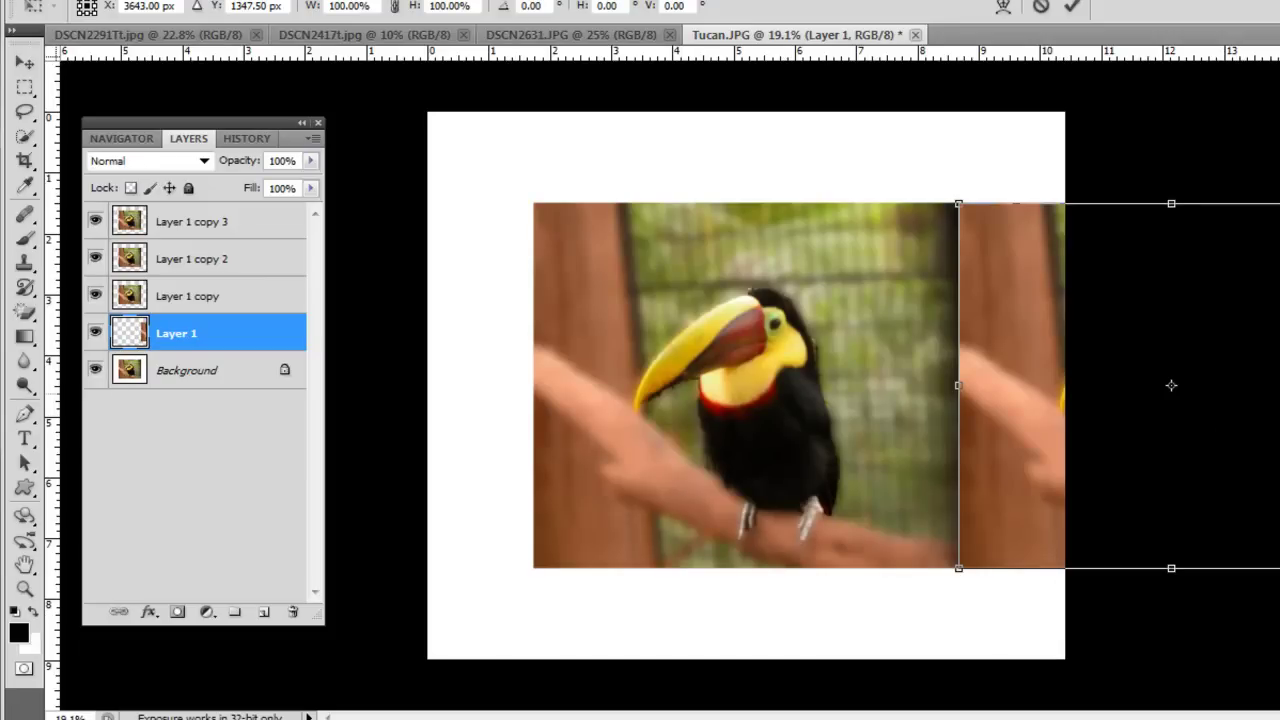
left_click_drag(1279, 385, 1066, 410)
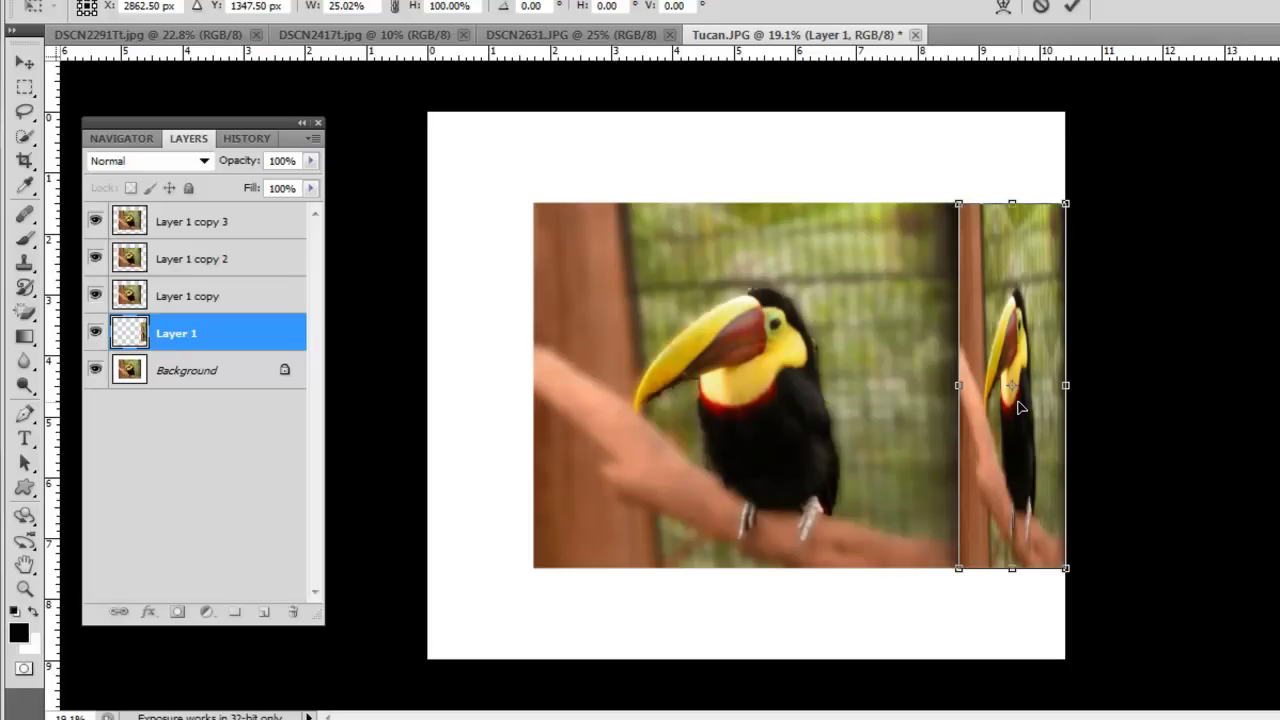
Flip the right strip horizontally and angle it in perspective by raising its top corner
right_click(1018, 401)
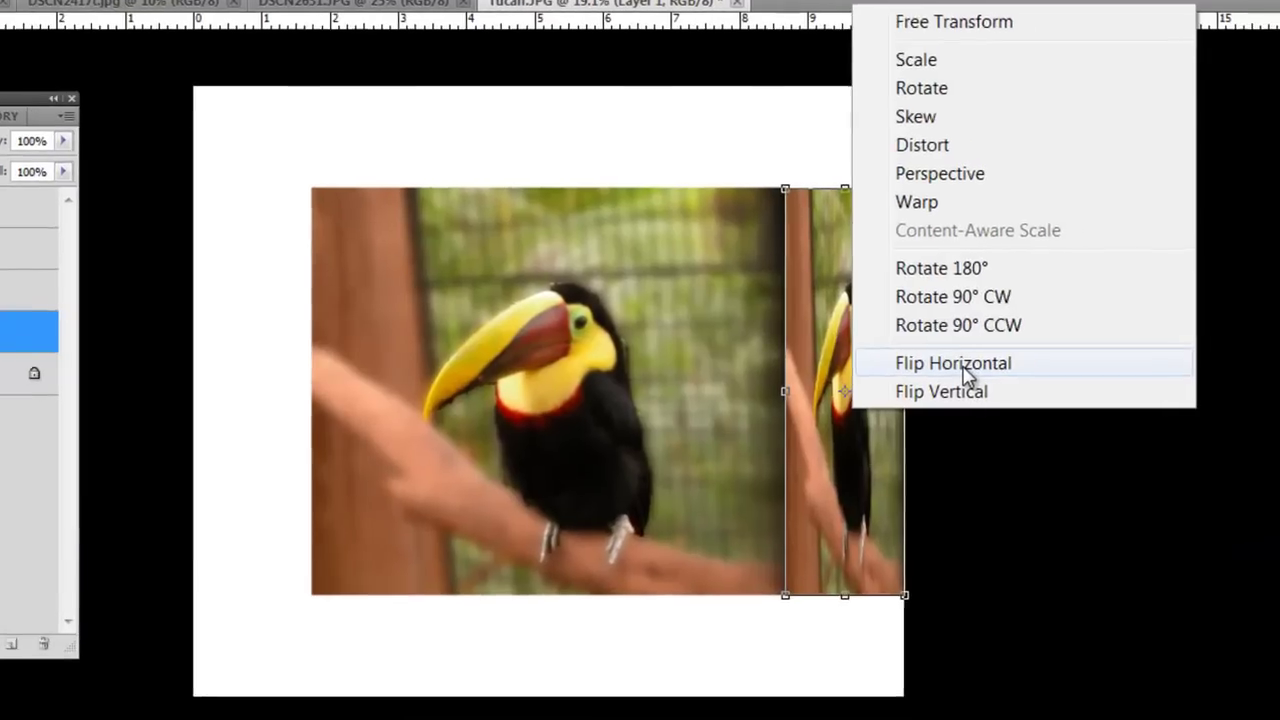
left_click(1078, 362)
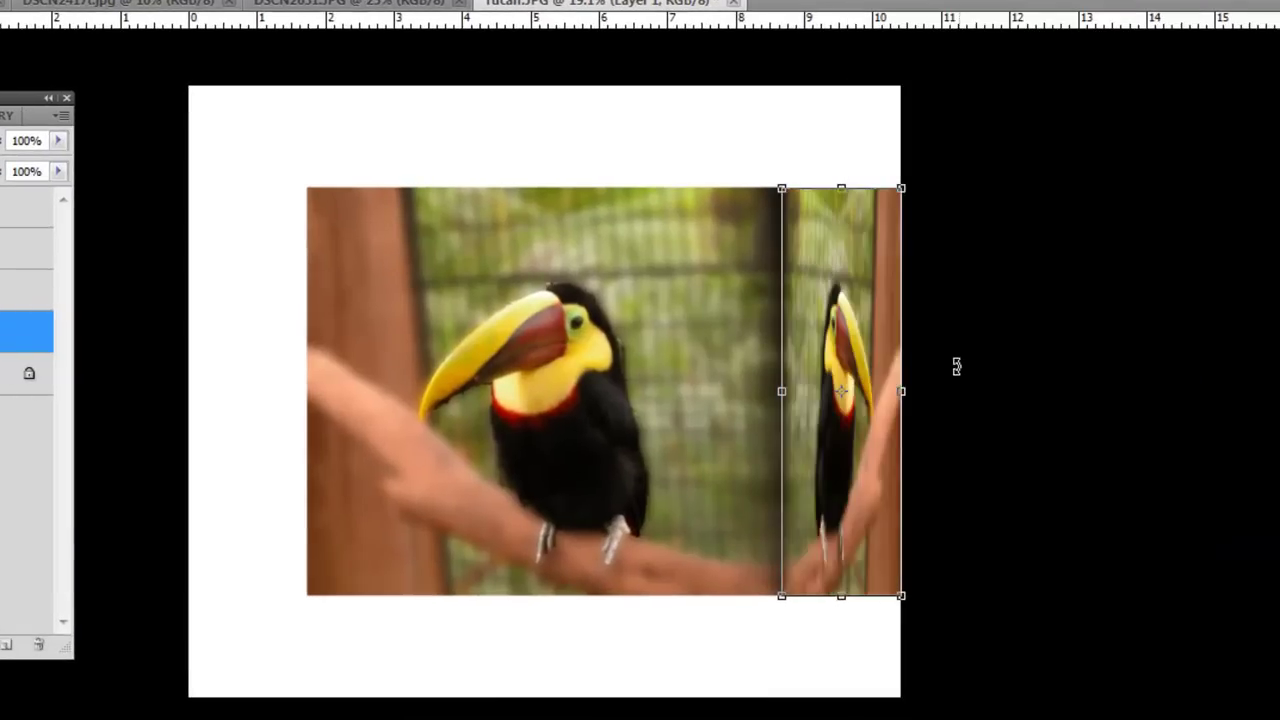
right_click(841, 387)
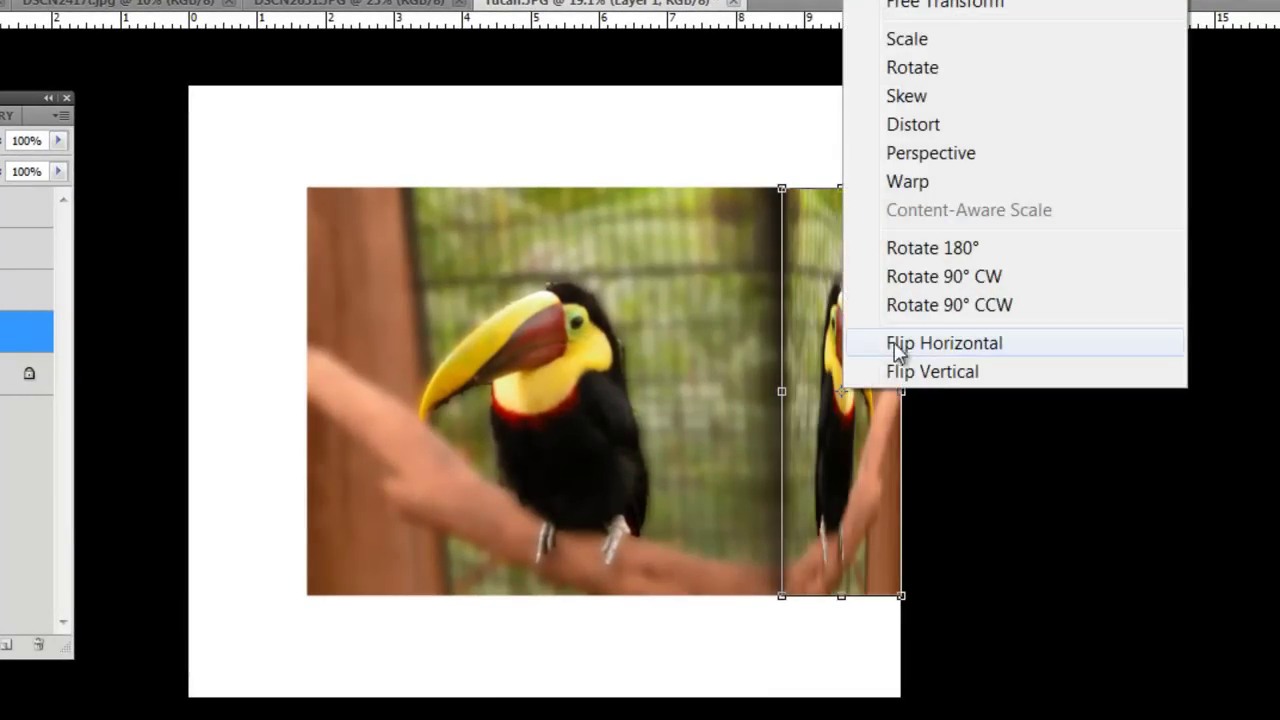
left_click(960, 156)
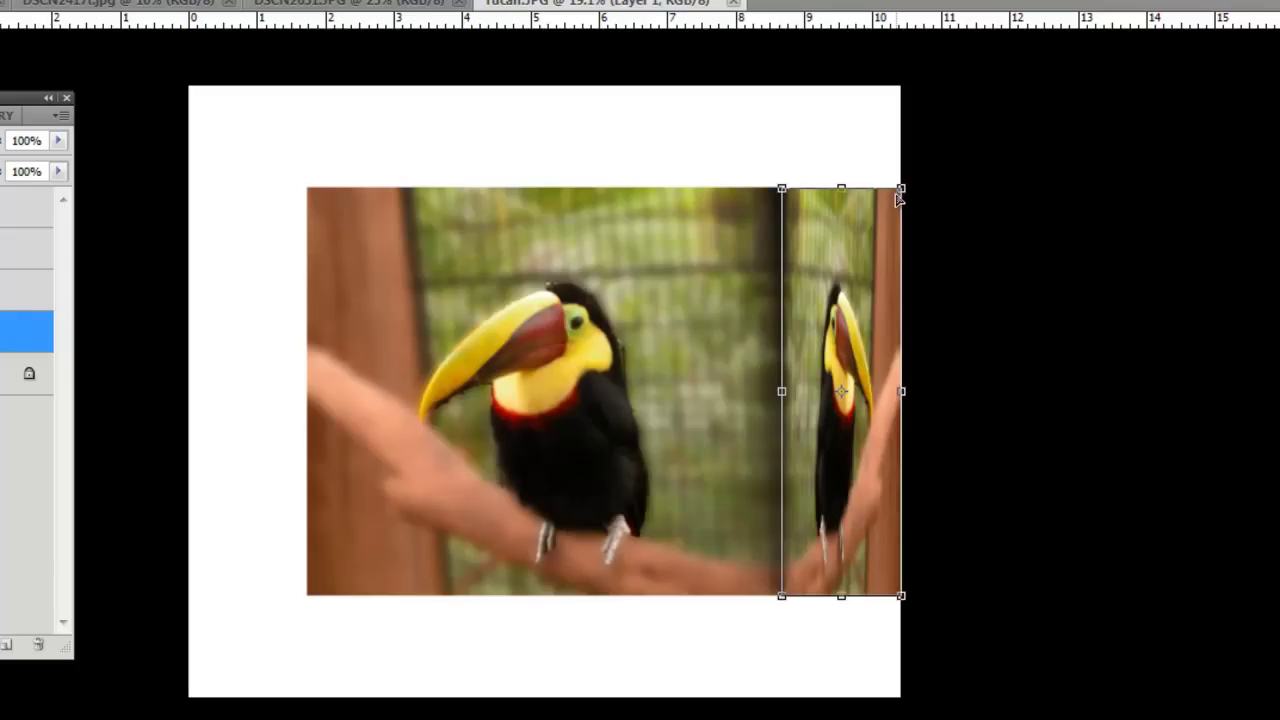
left_click_drag(903, 192, 918, 116)
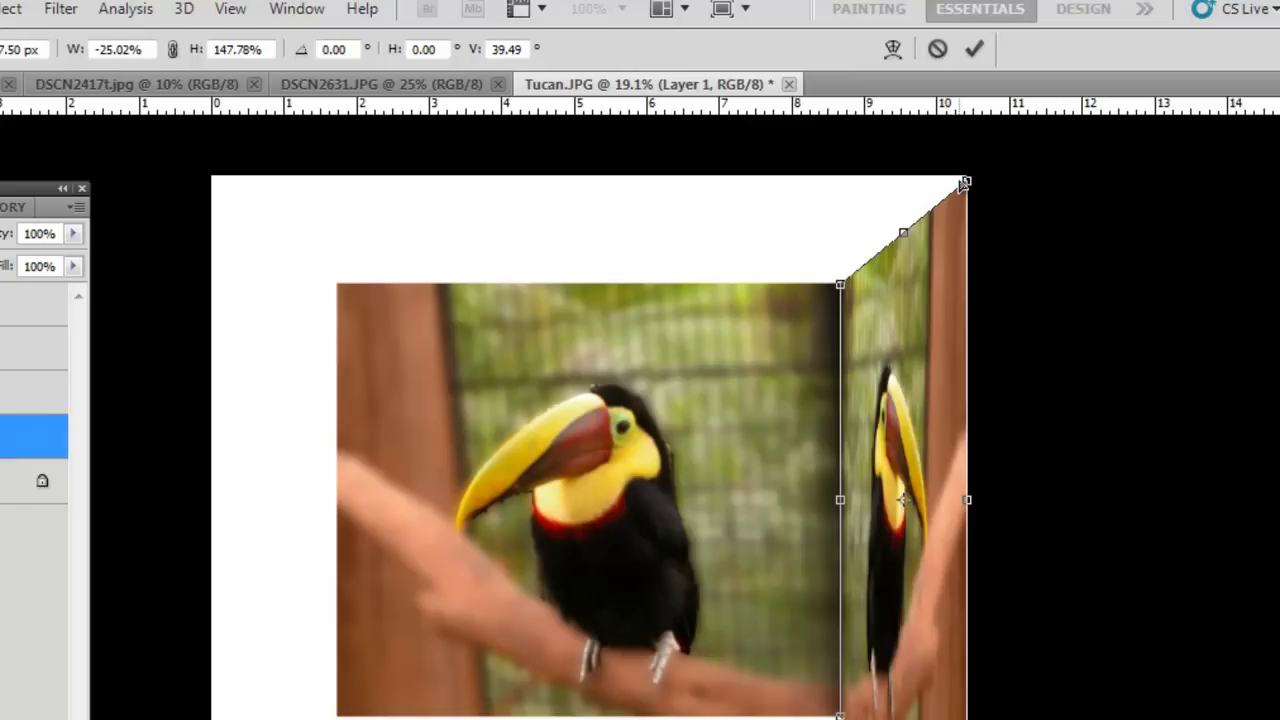
left_click_drag(963, 183, 966, 178)
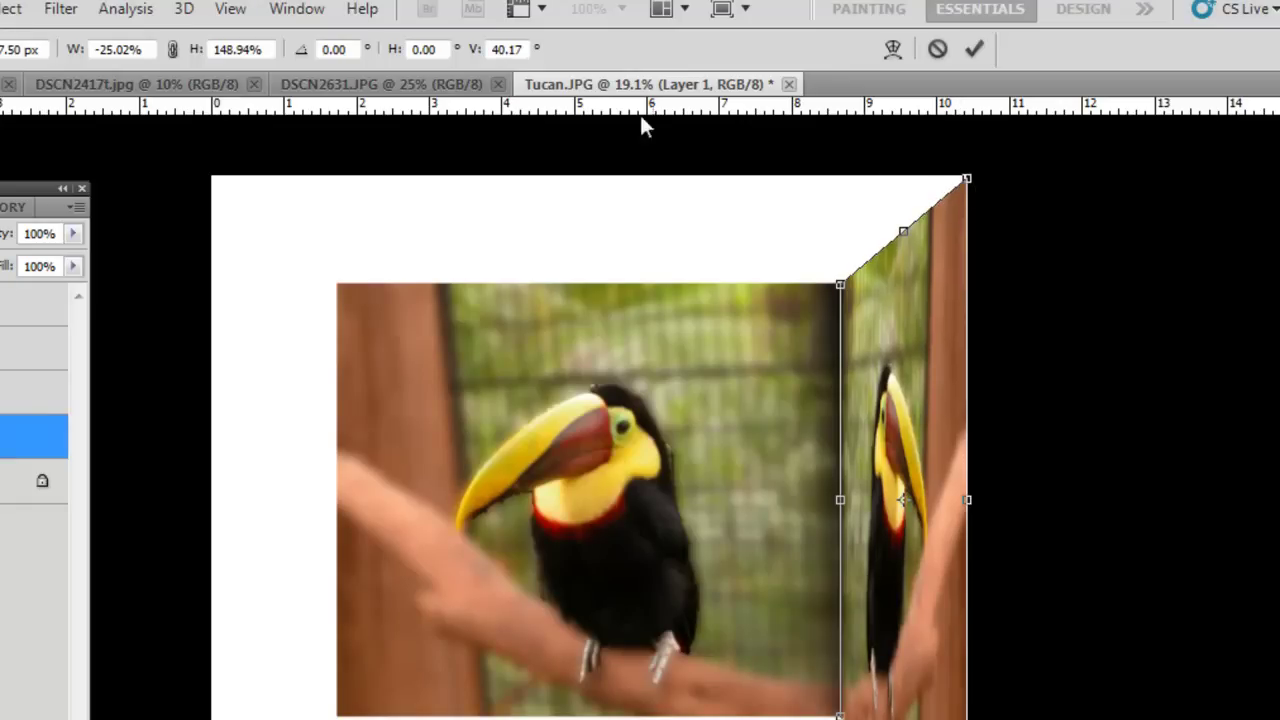
double_click(505, 48)
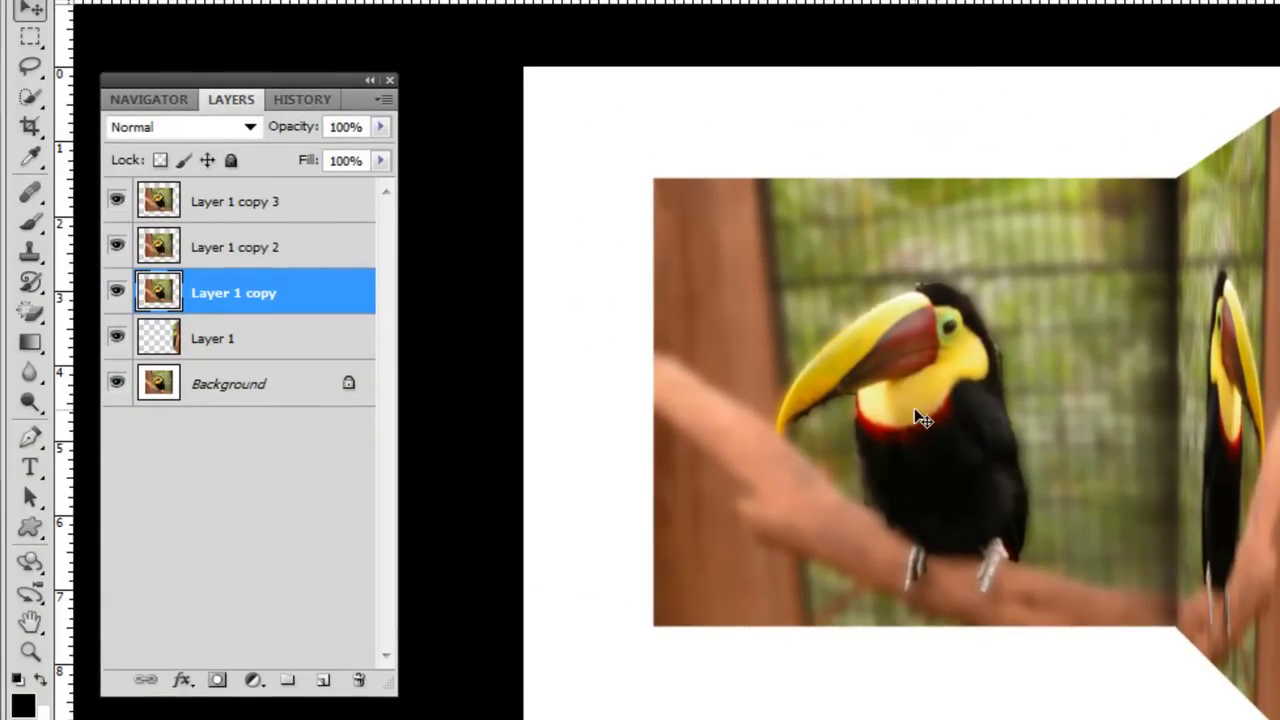
Move Layer 1 copy into the left white area and squeeze it into a narrow strip
left_click_drag(922, 419, 338, 417)
left_click_drag(326, 88, 1279, 100)
left_click_drag(902, 369, 383, 369)
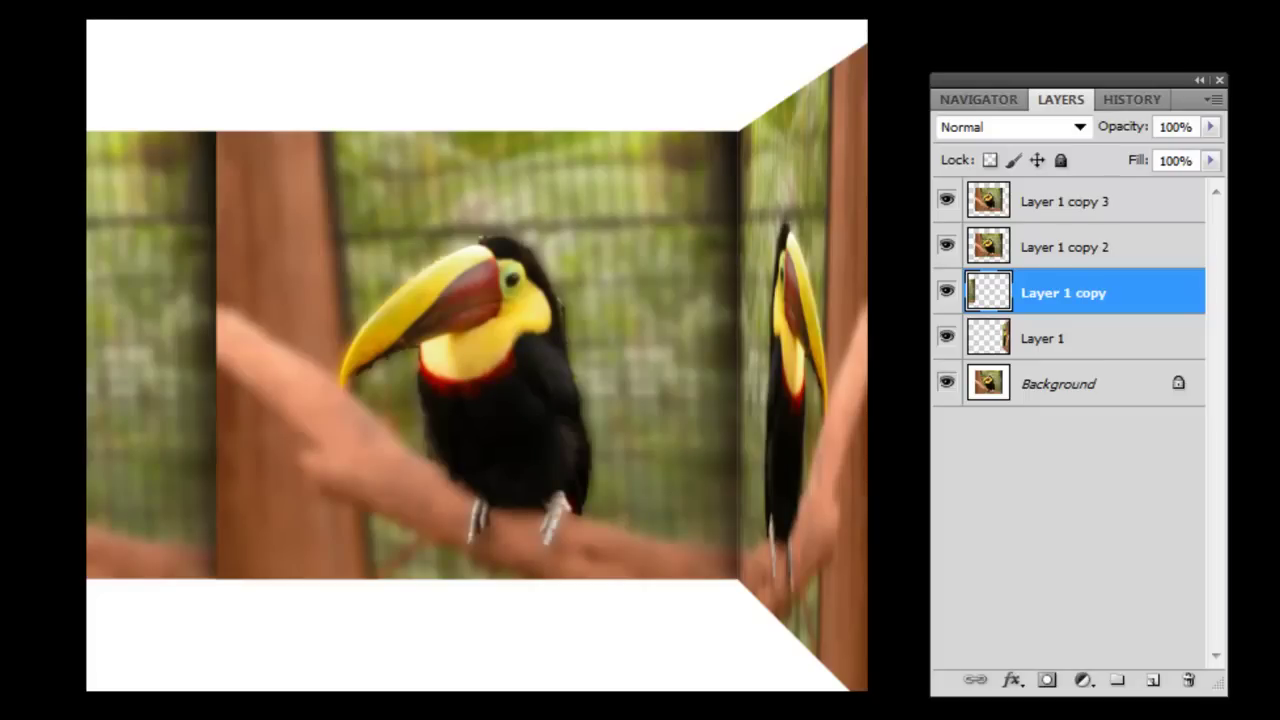
key("ctrl+t")
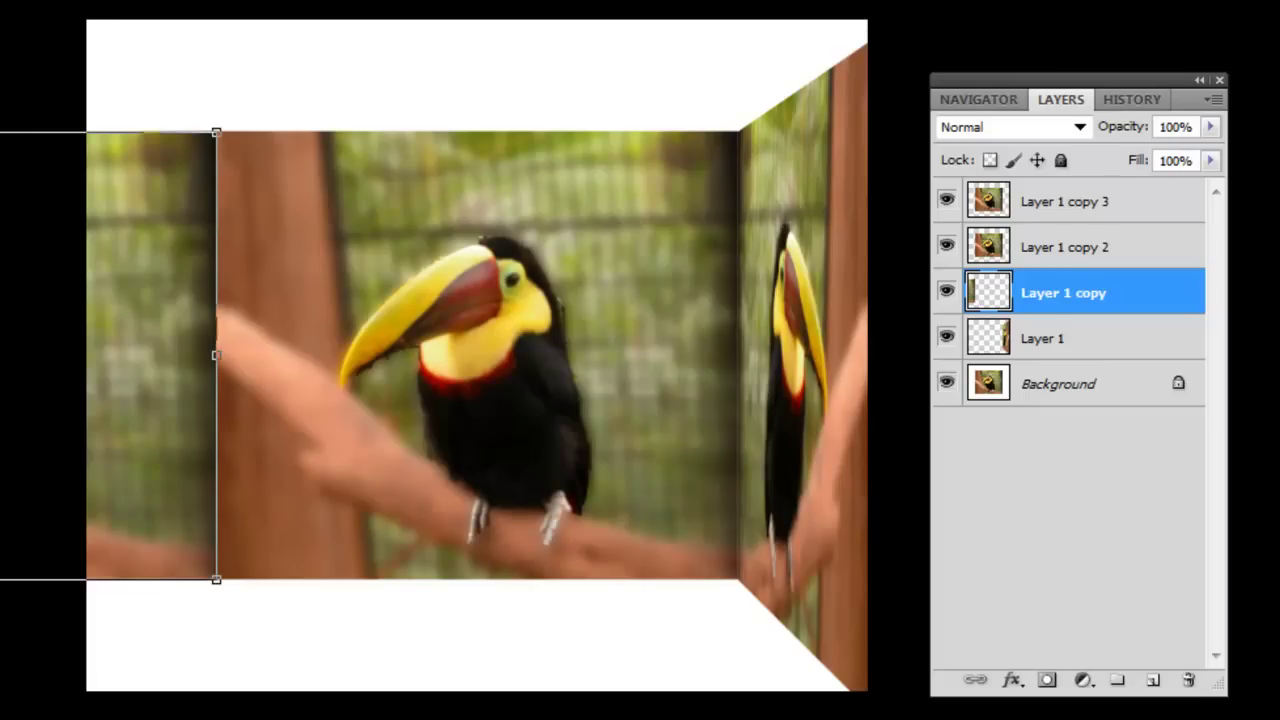
left_click_drag(5, 360, 86, 366)
Flip the left strip horizontally and apply perspective with vertical skew 45
right_click(122, 376)
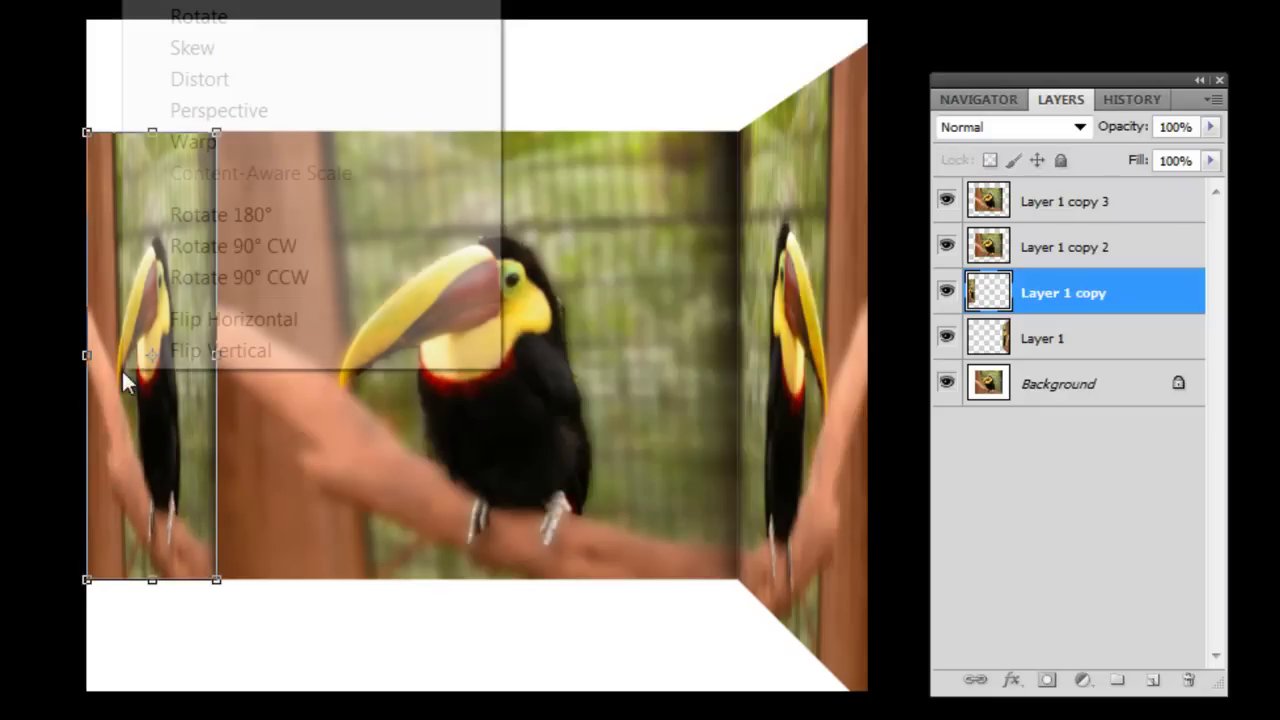
left_click(247, 320)
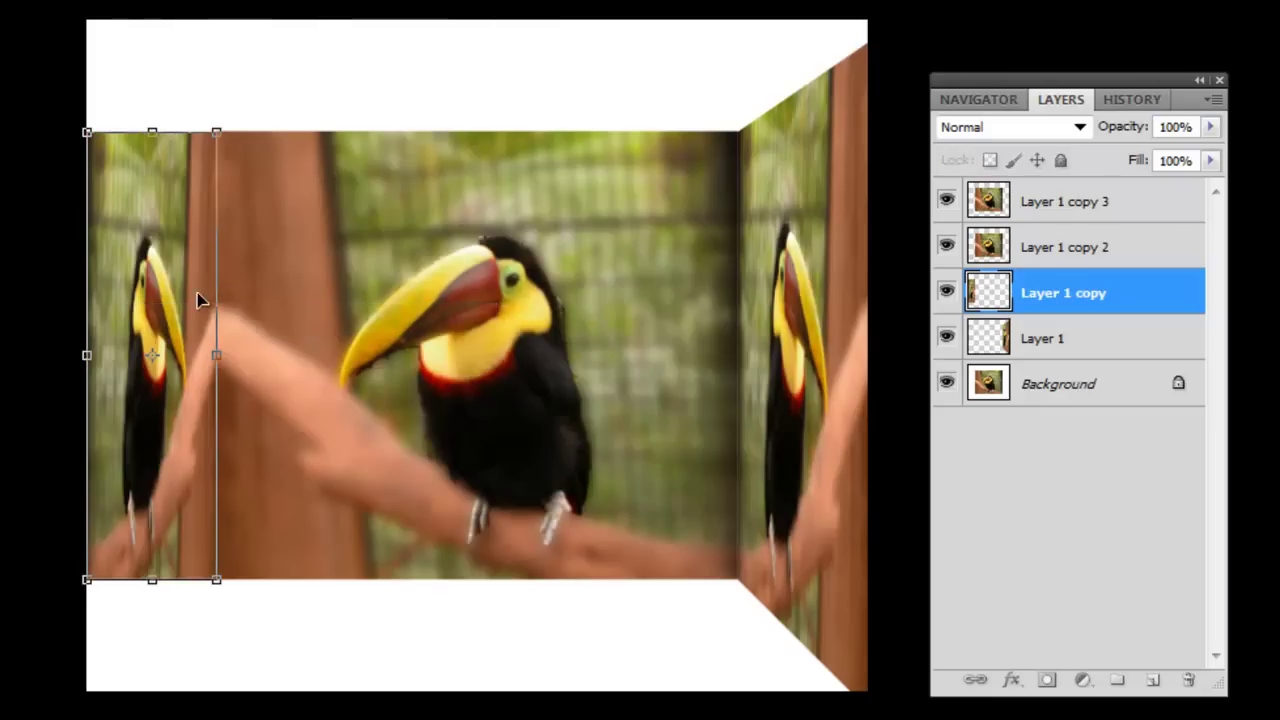
right_click(155, 299)
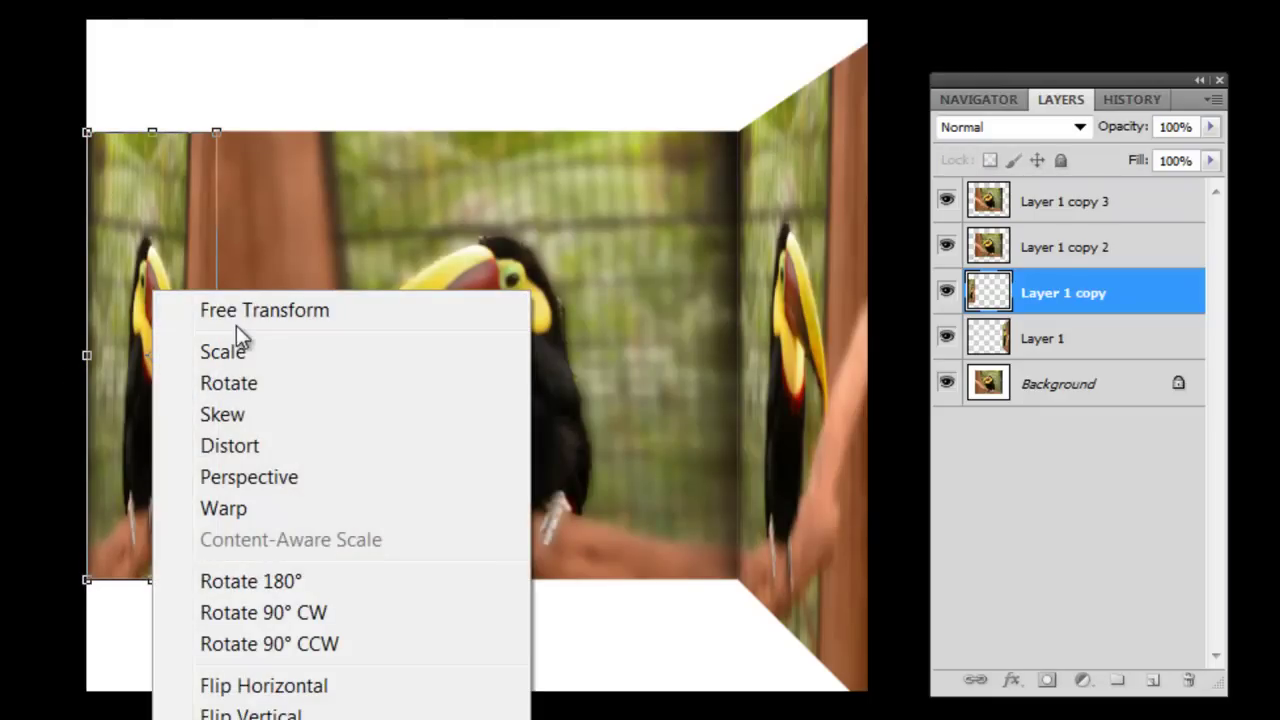
left_click(252, 479)
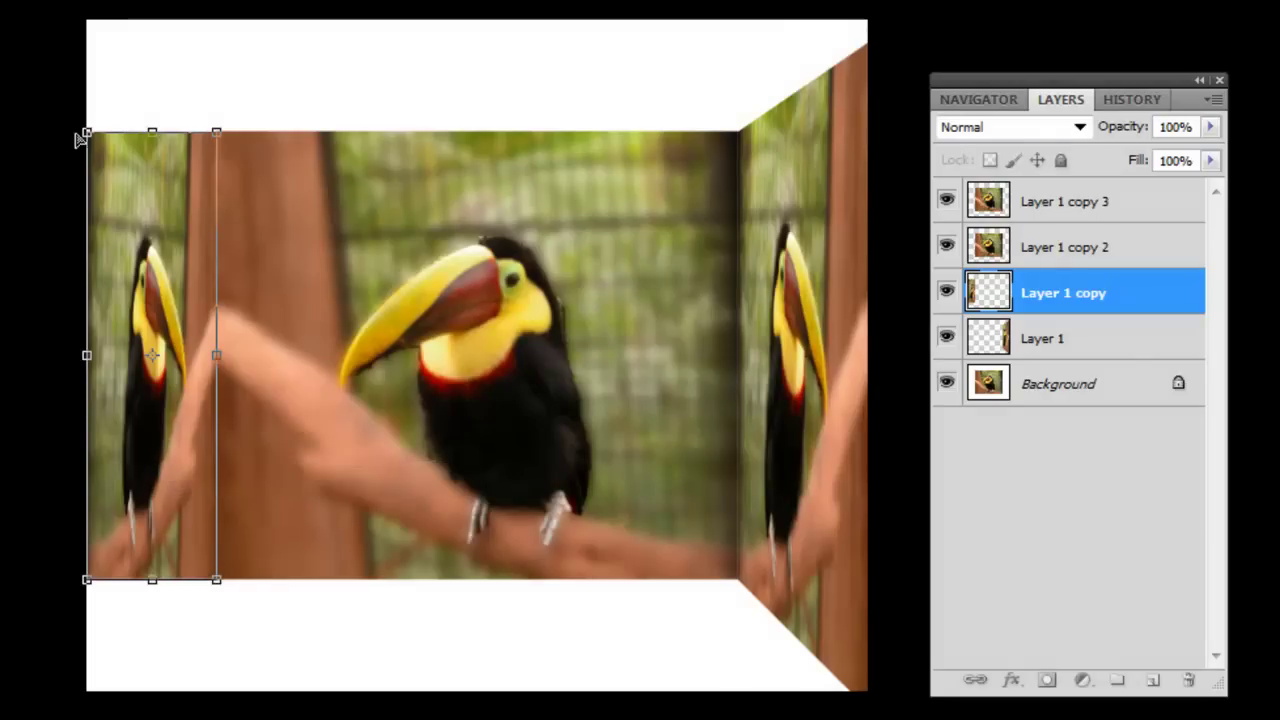
left_click_drag(93, 142, 71, 33)
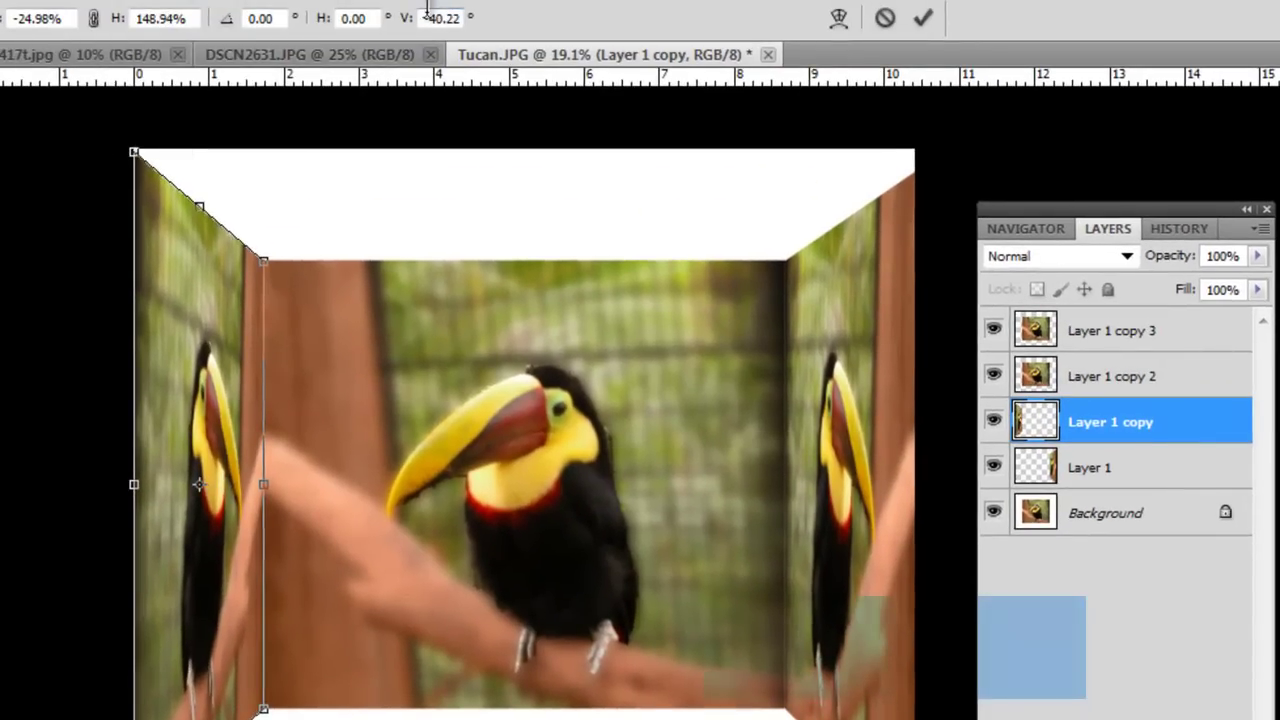
left_click_drag(433, 18, 487, 25)
type("45")
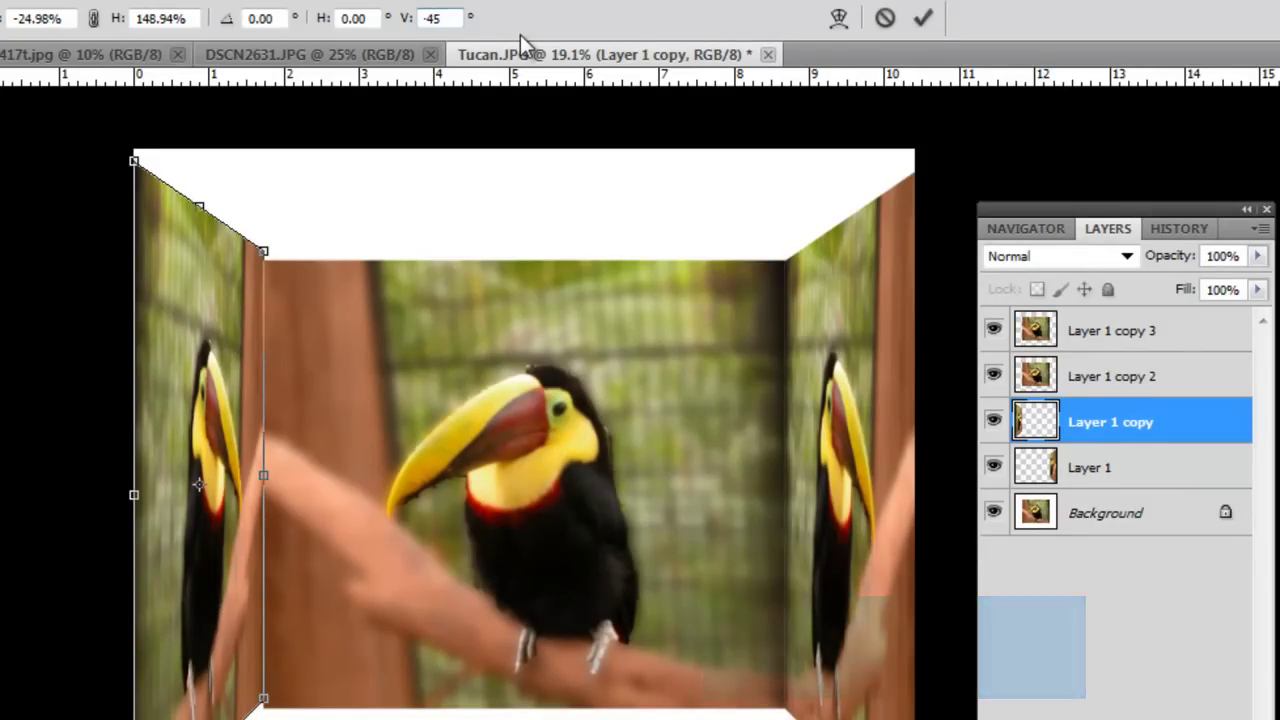
key("Return")
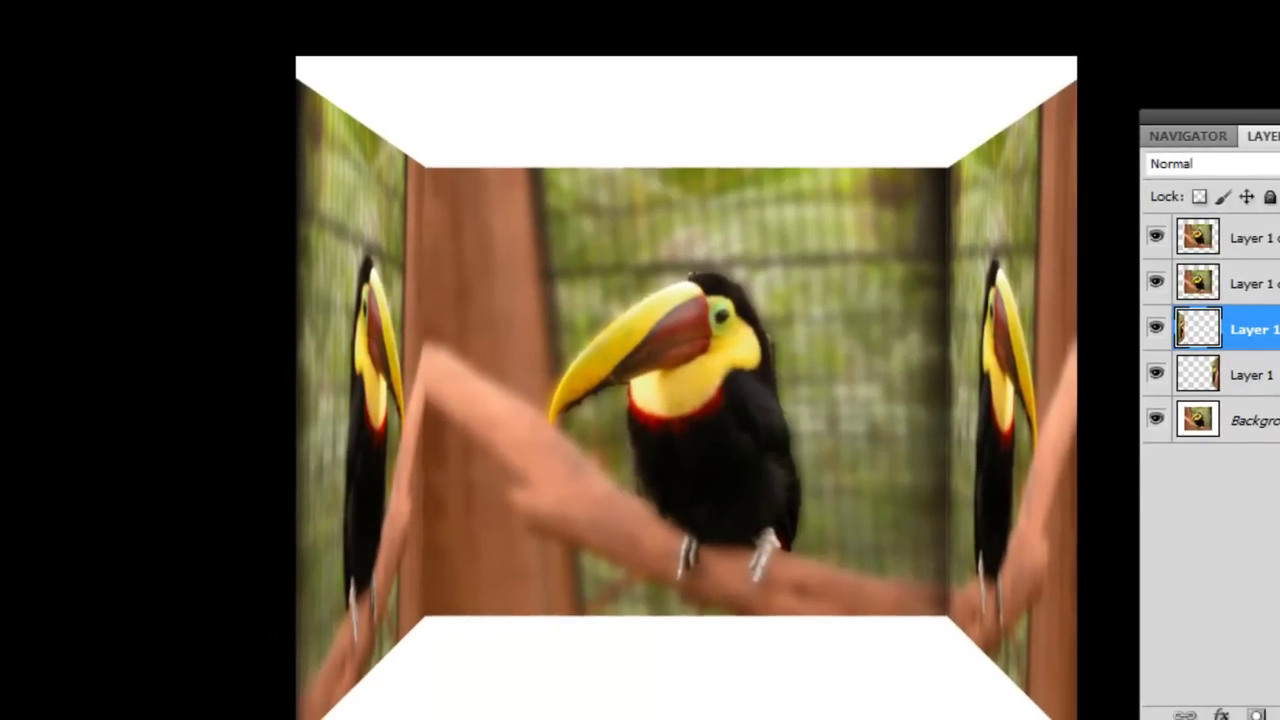
Move Layer 1 copy 2 to the top and squash it into the ceiling area
left_click(1250, 283)
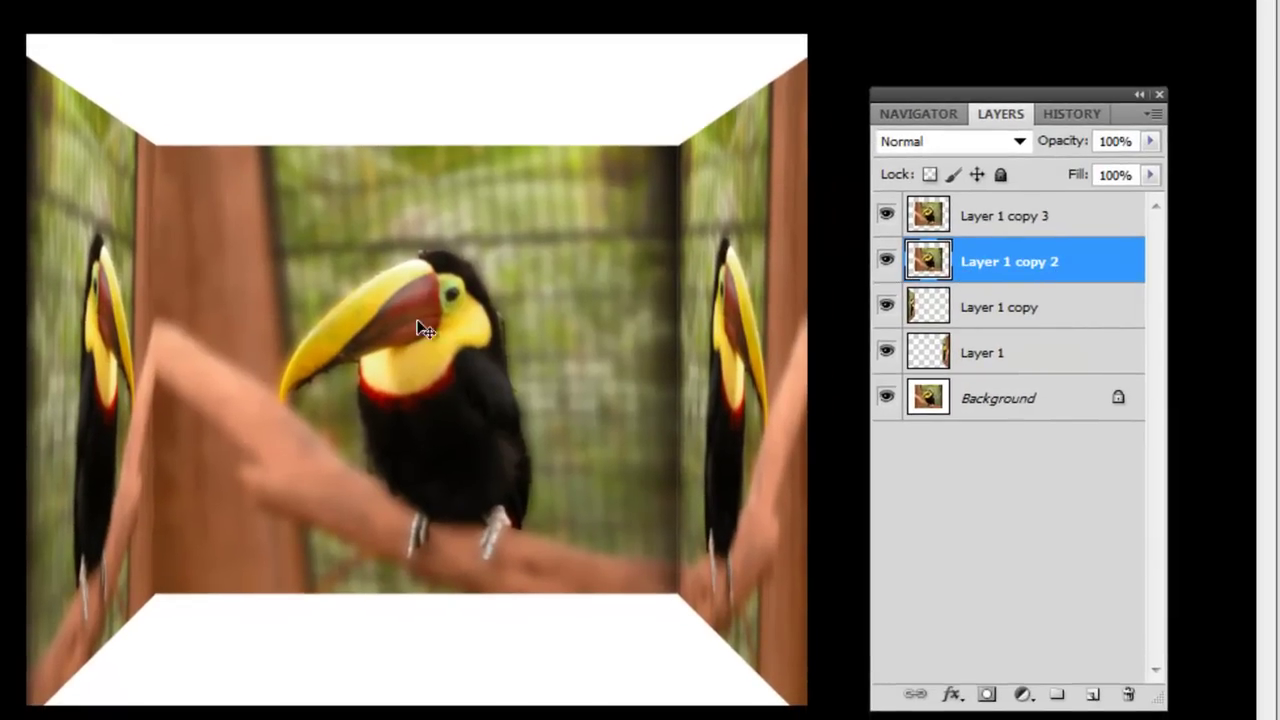
left_click_drag(434, 343, 452, 122)
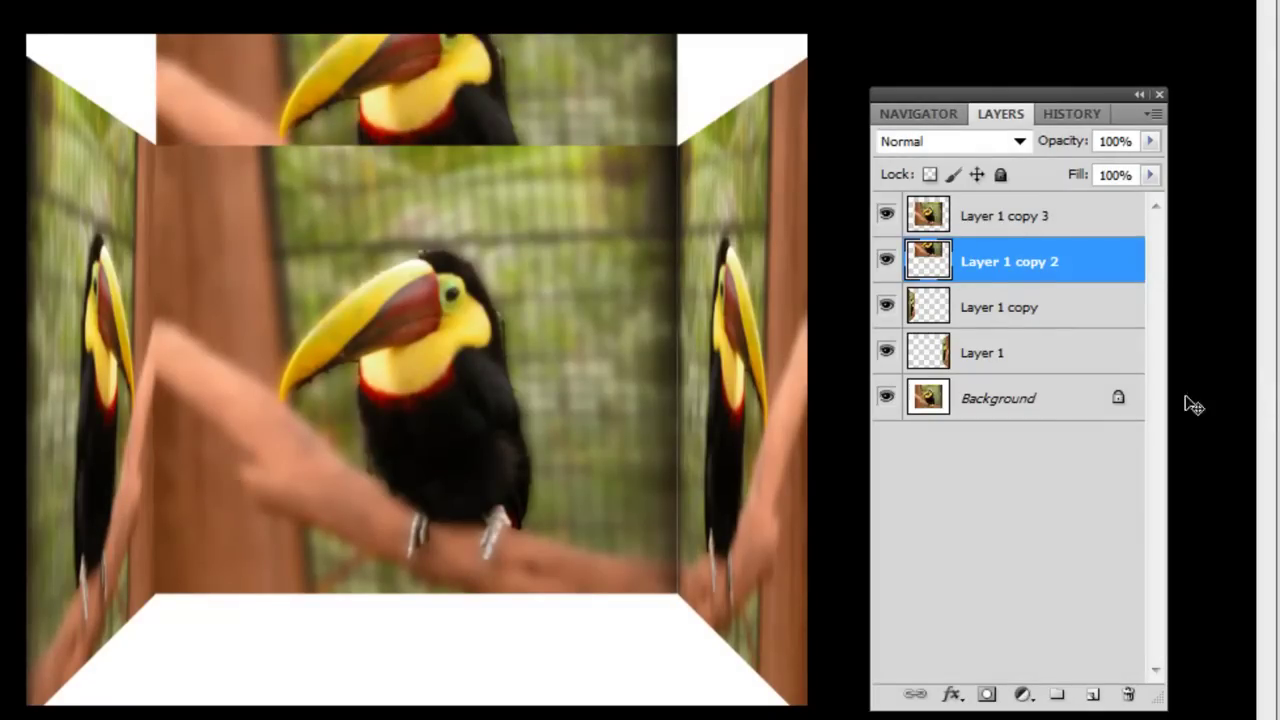
key("ctrl+minus")
left_click_drag(478, 314, 405, 187)
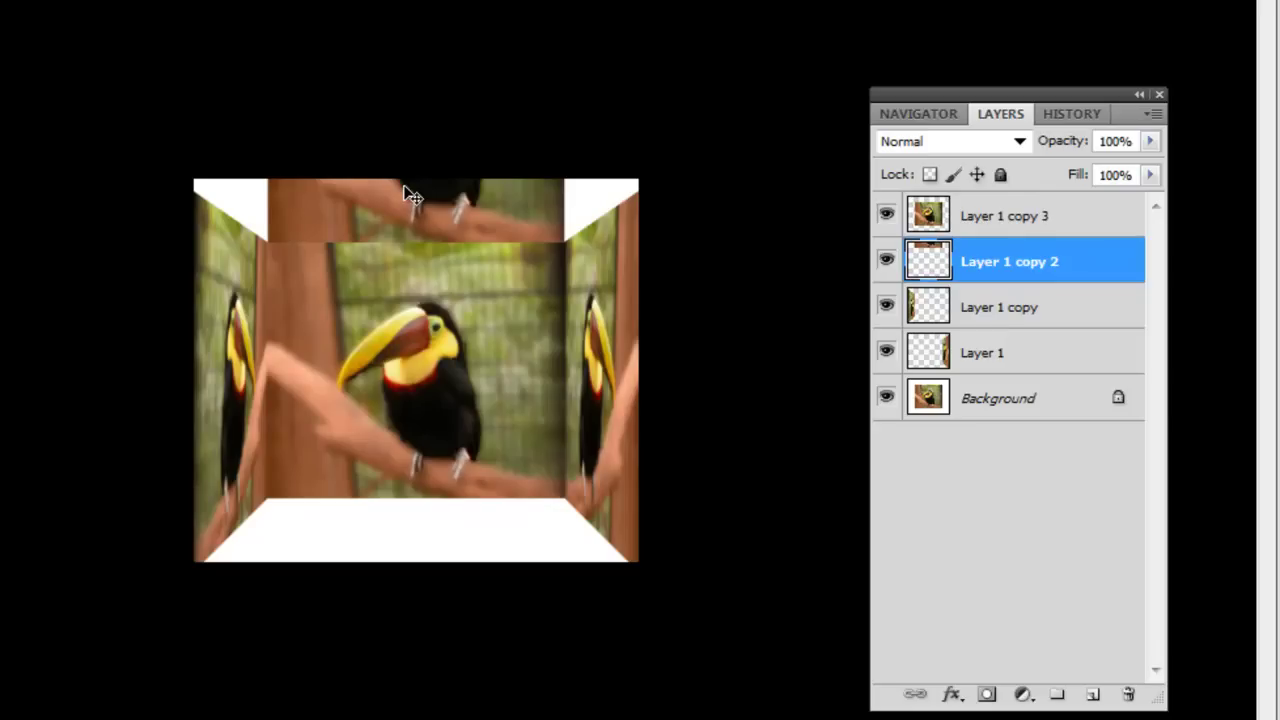
key("ctrl+t")
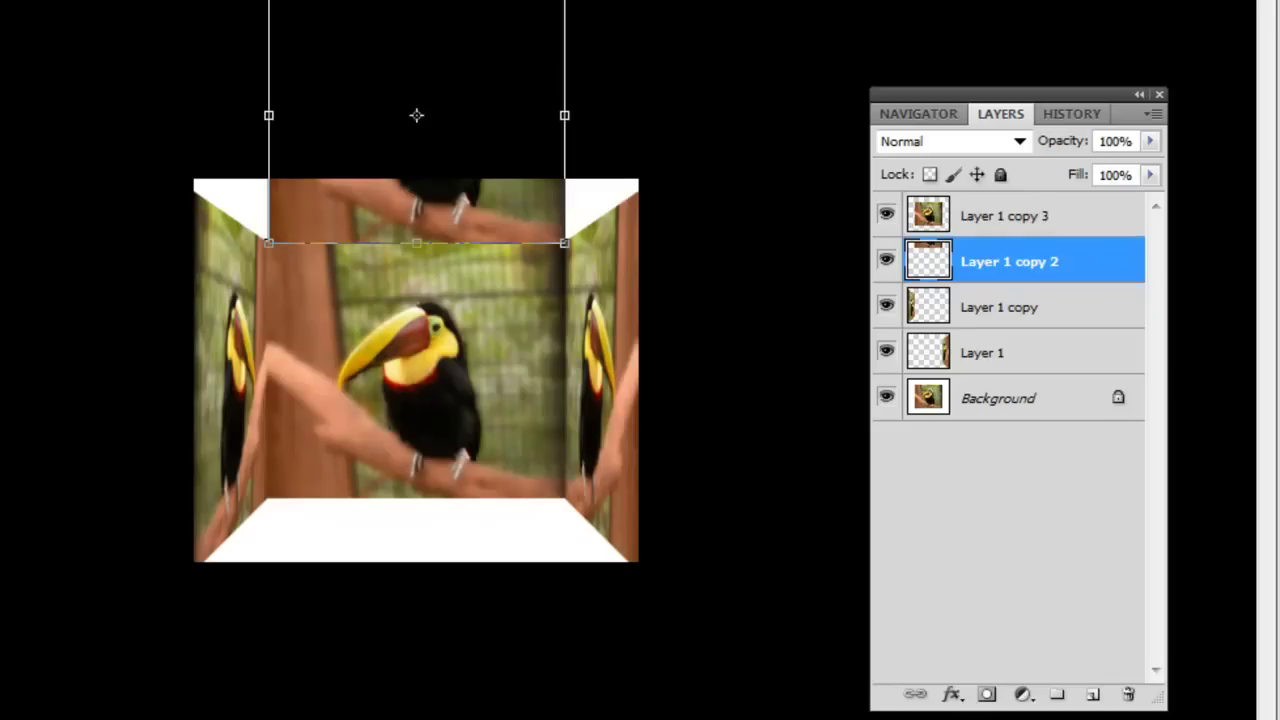
left_click_drag(416, 2, 418, 168)
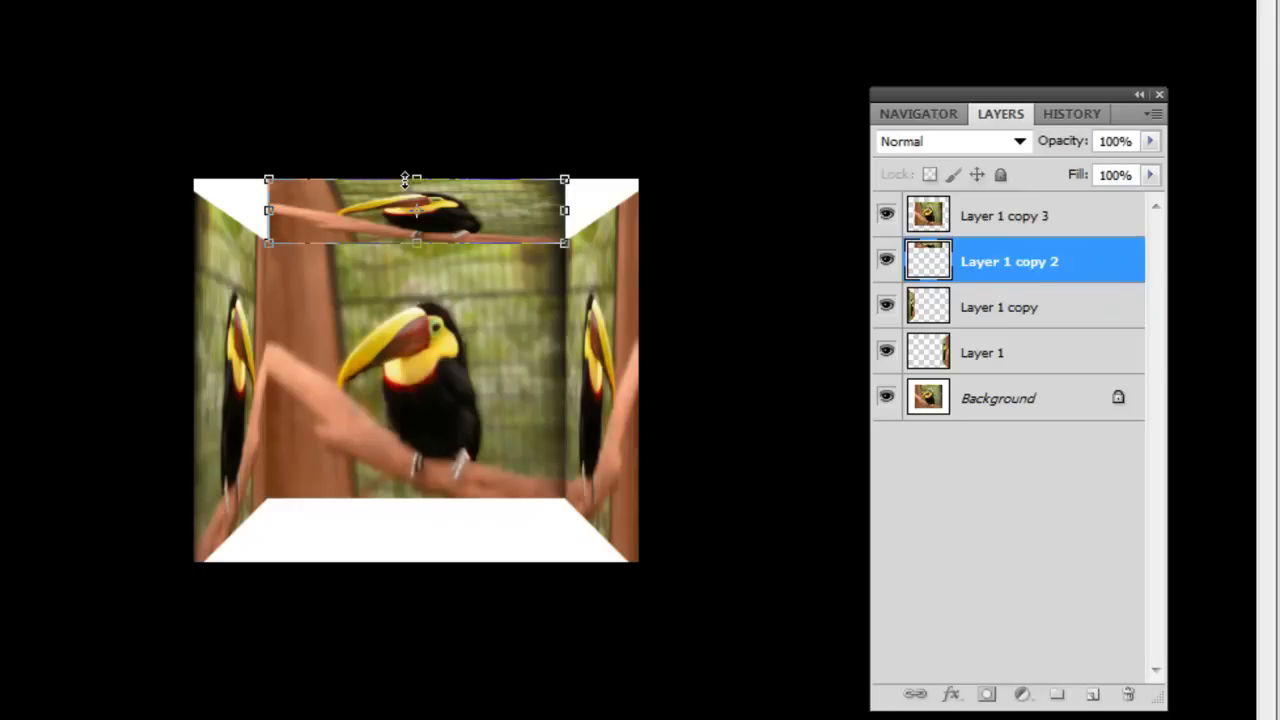
Flip the ceiling panel vertically and widen its top edge in perspective, horizontal skew 55
right_click(408, 199)
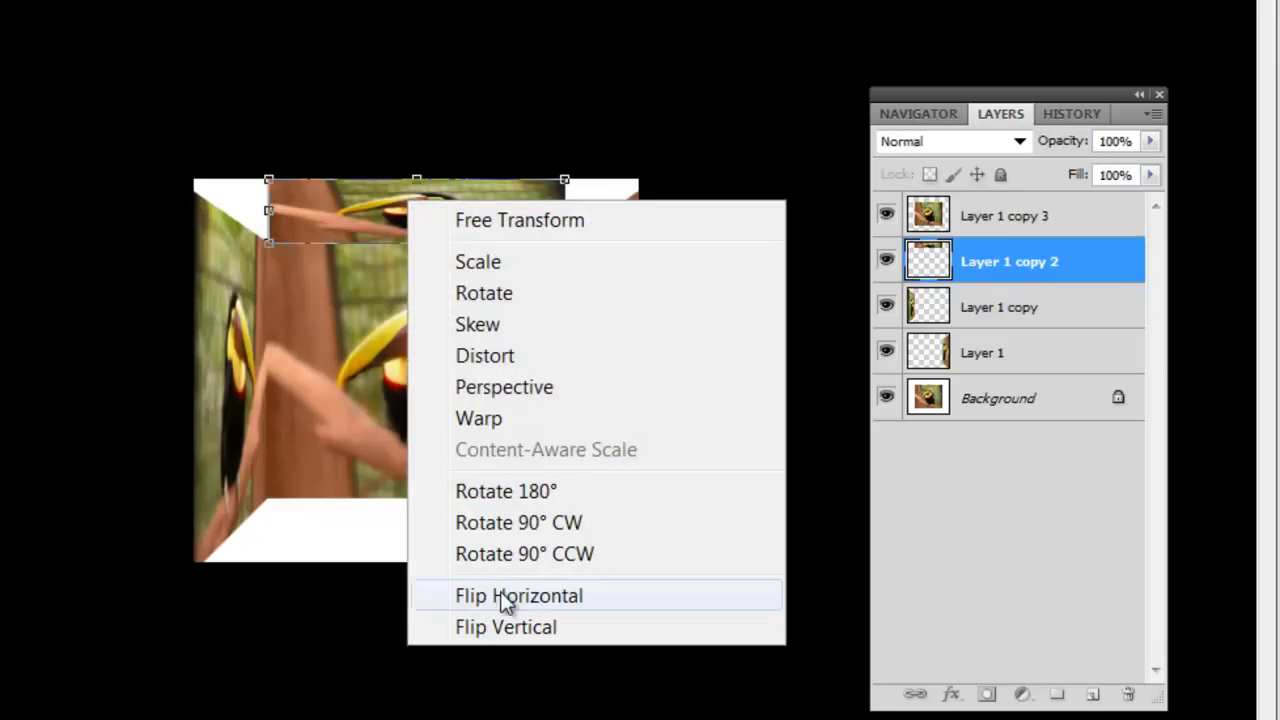
left_click(506, 628)
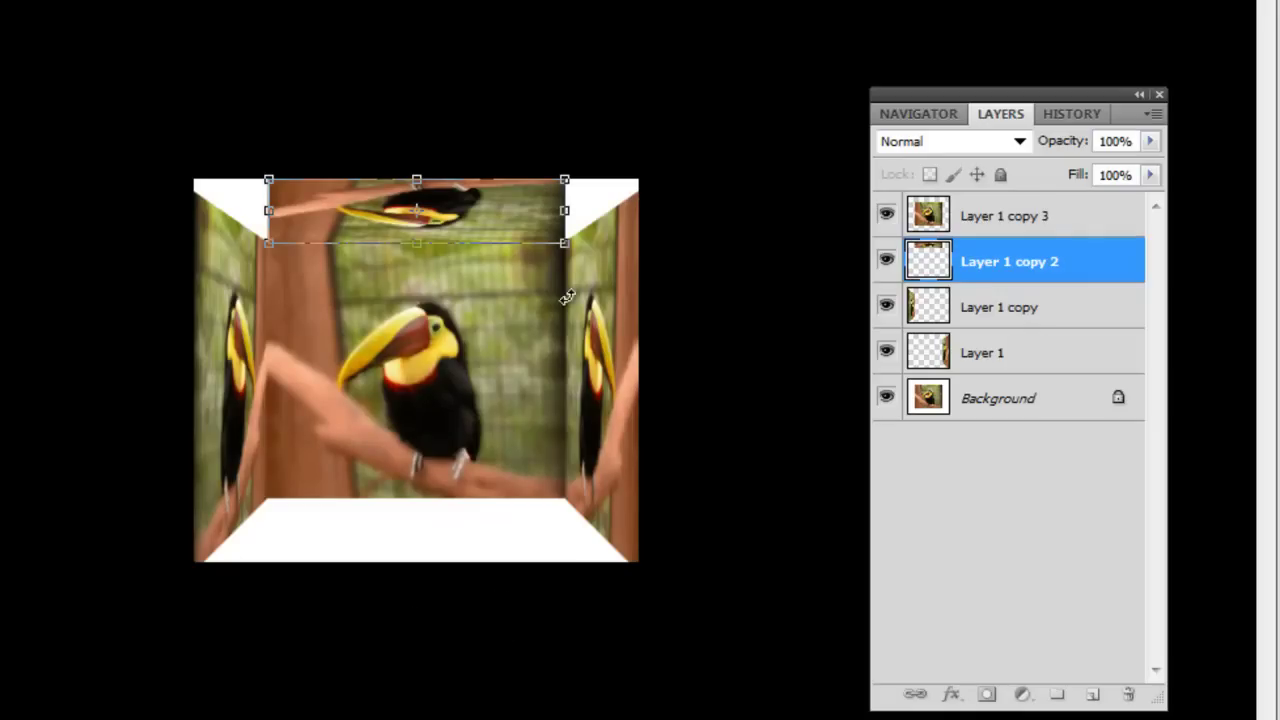
right_click(460, 199)
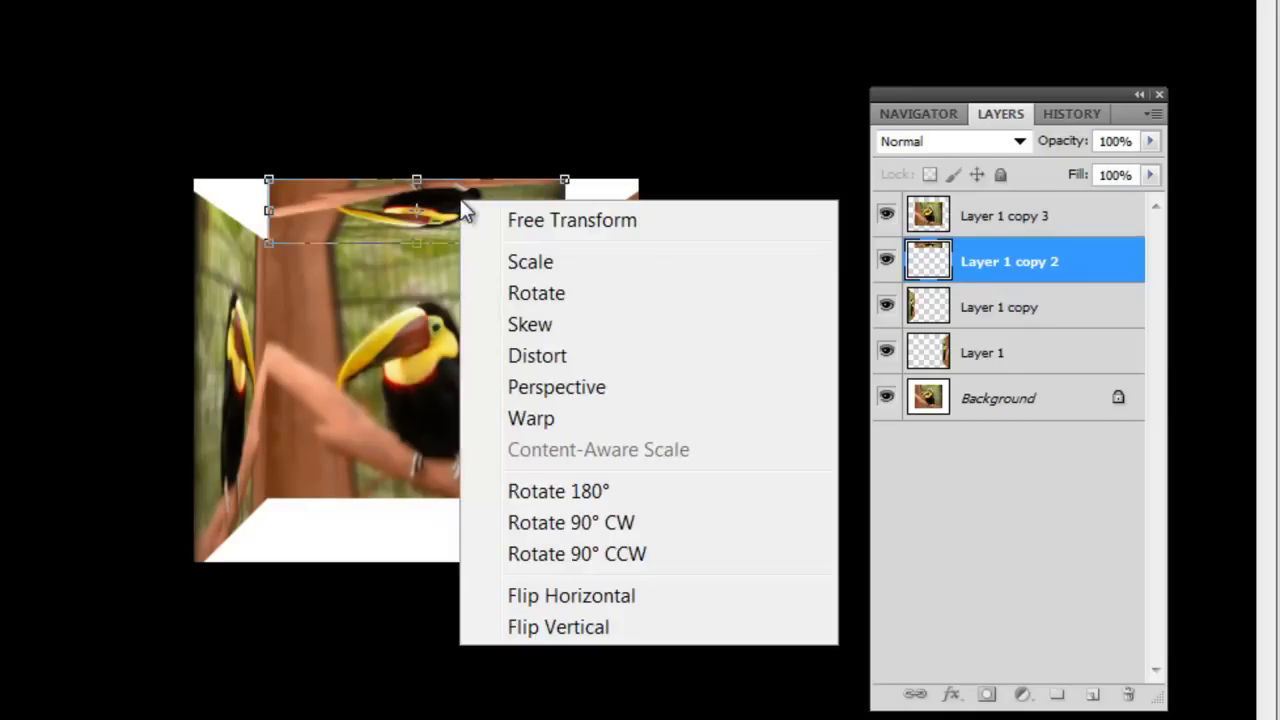
left_click(543, 387)
left_click_drag(566, 181, 657, 185)
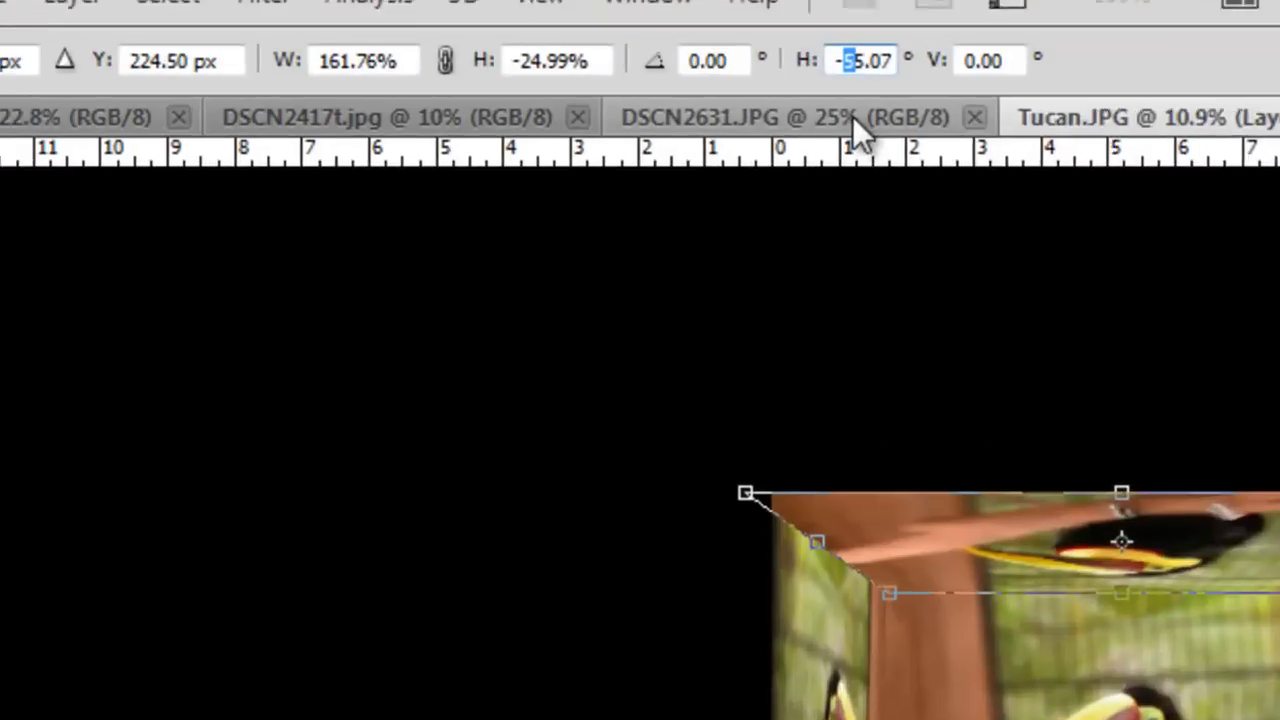
type("55")
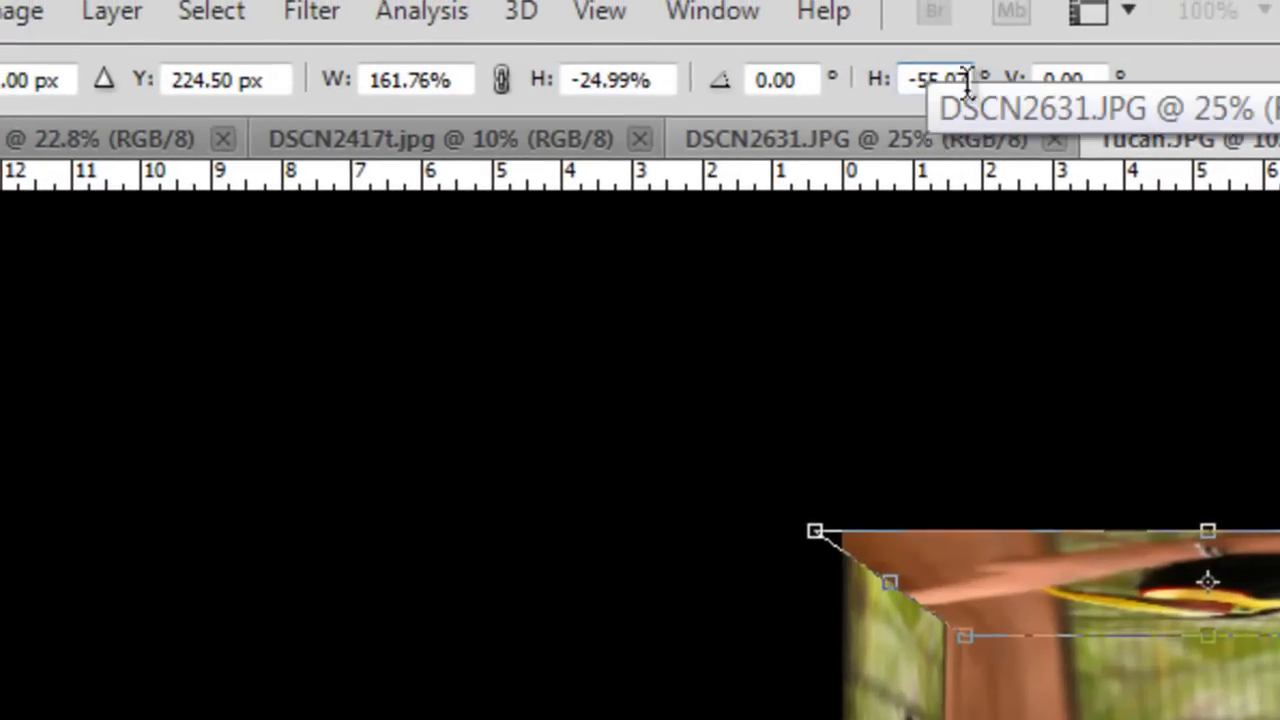
left_click_drag(937, 80, 962, 72)
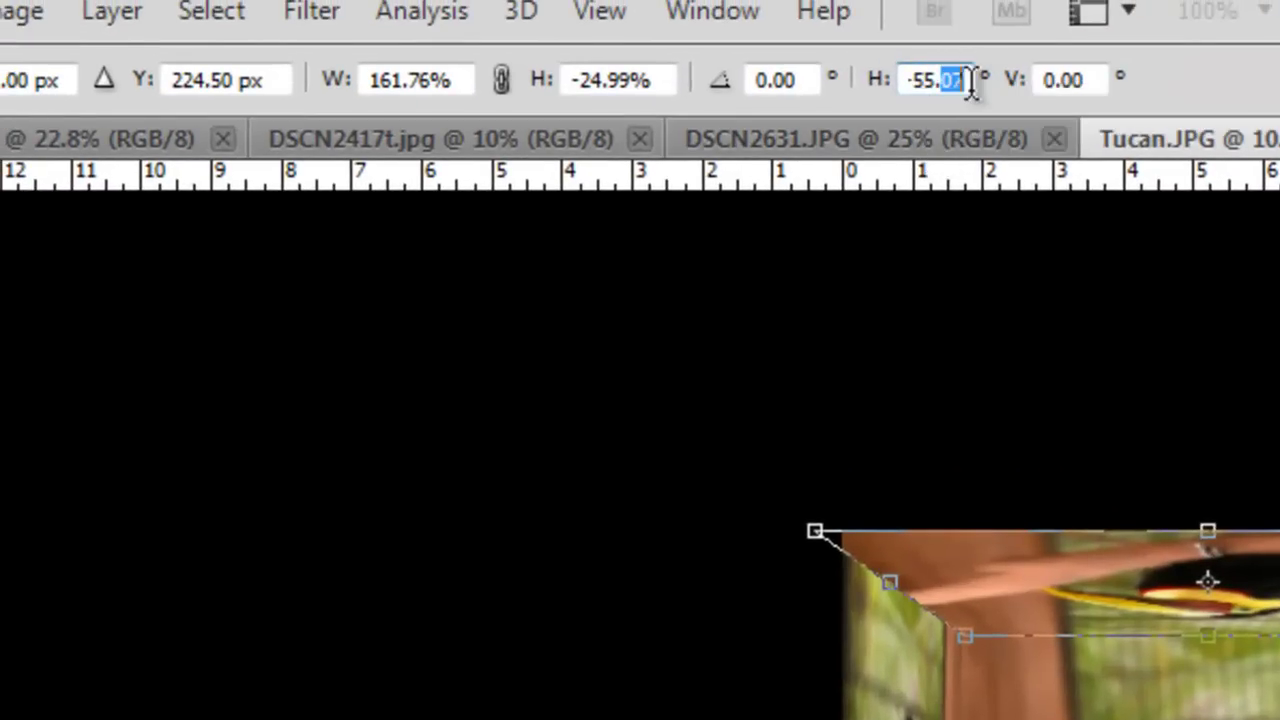
key("BackSpace")
key("Return")
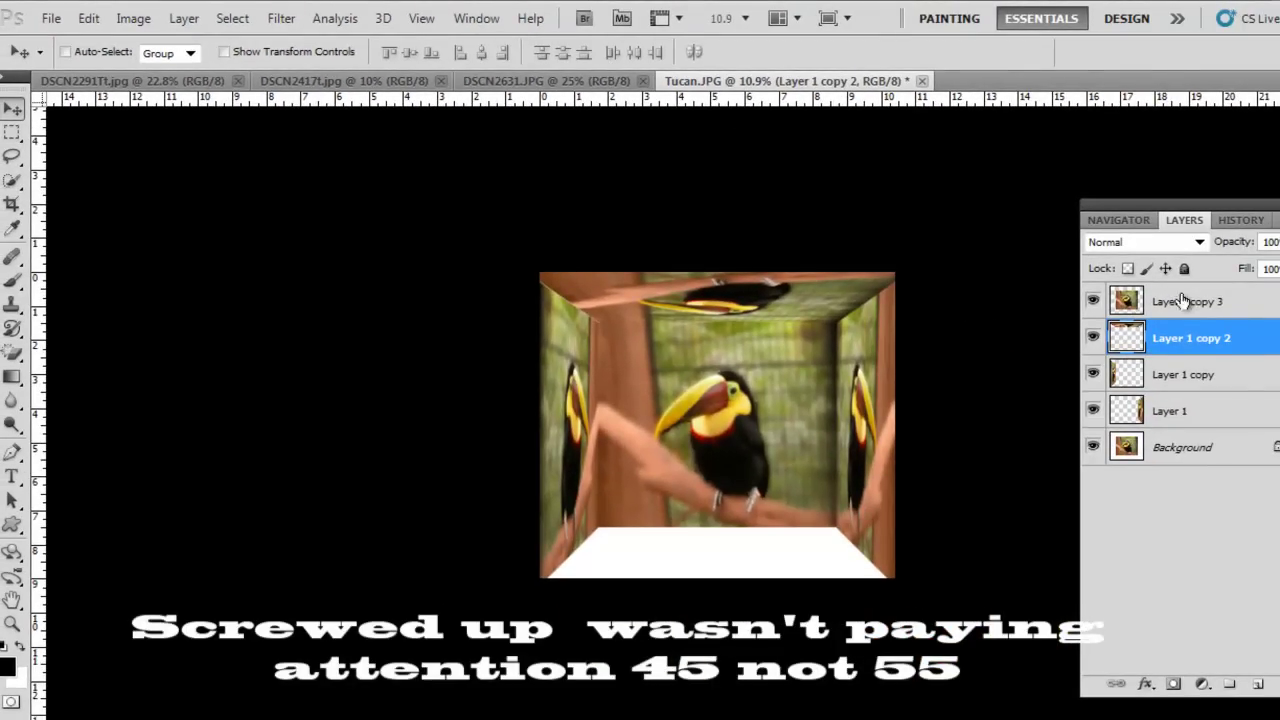
Move Layer 1 copy 3 to the bottom and squash it into the floor area
left_click(1181, 307)
left_click_drag(720, 440, 738, 645)
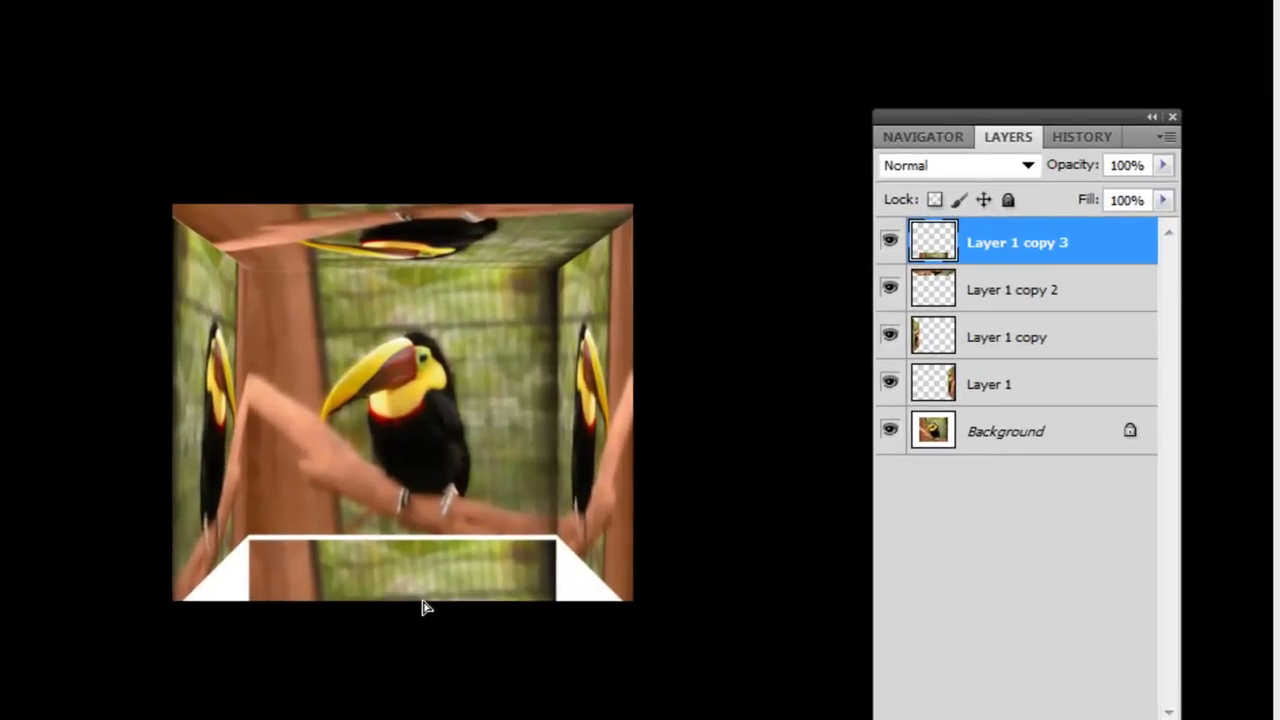
left_click_drag(421, 604, 423, 597)
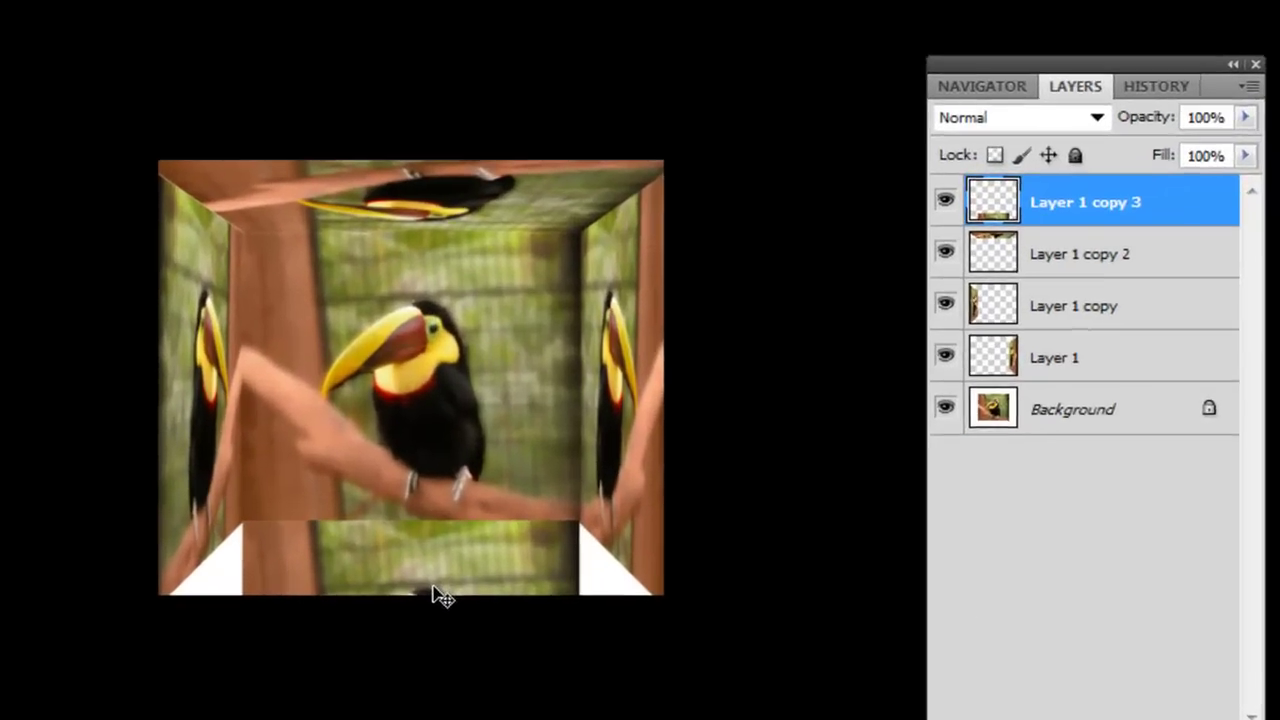
key("ctrl+t")
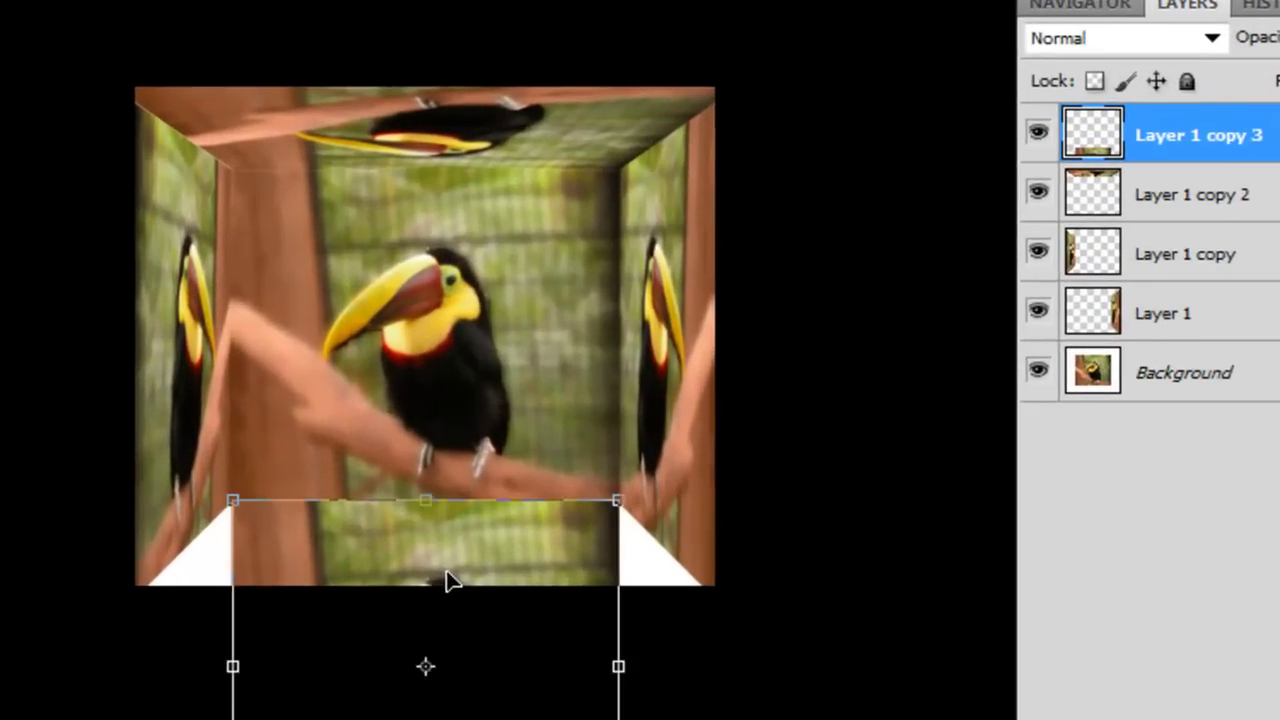
left_click_drag(425, 719, 451, 587)
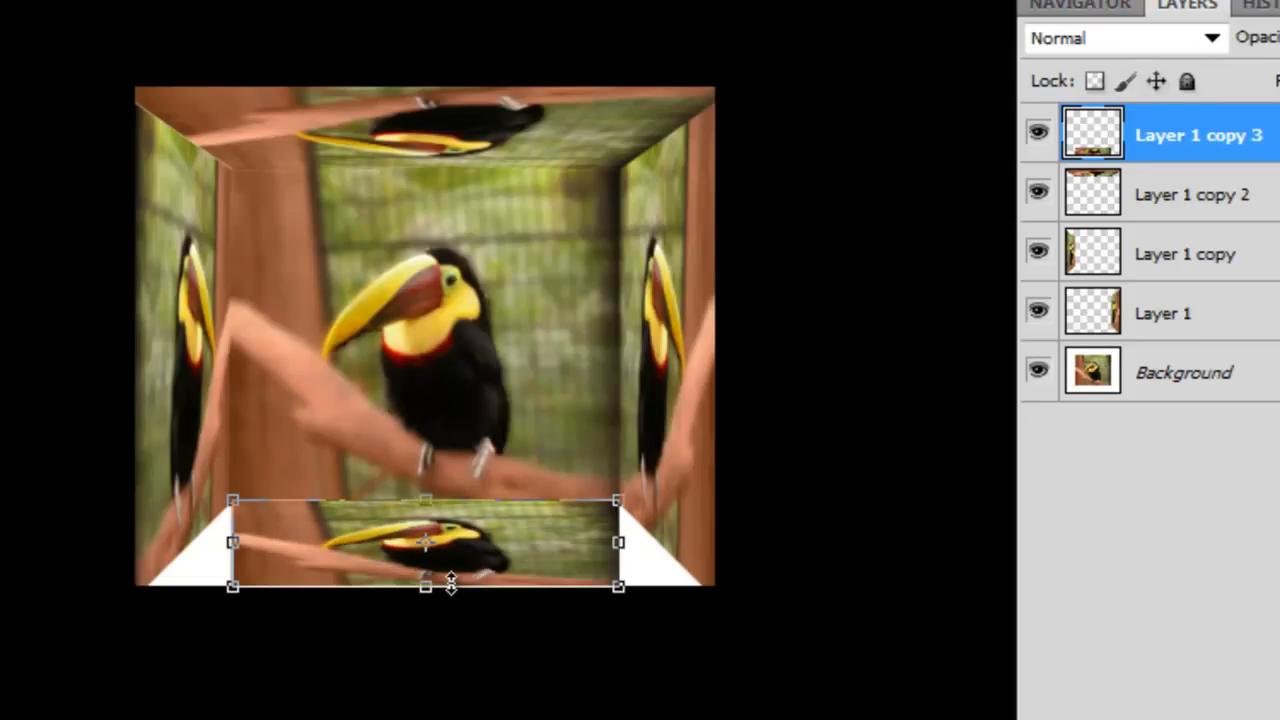
Flip the floor panel vertically and widen its bottom edge in perspective, horizontal skew 45
right_click(455, 532)
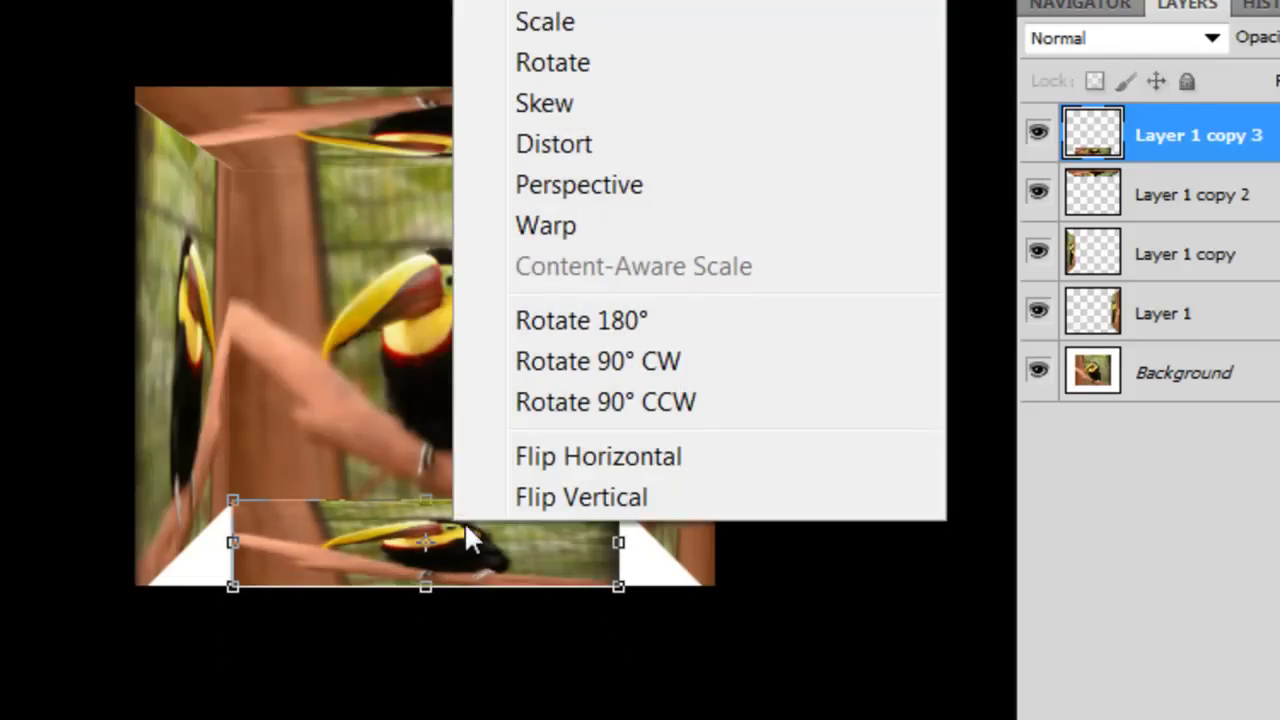
left_click(612, 497)
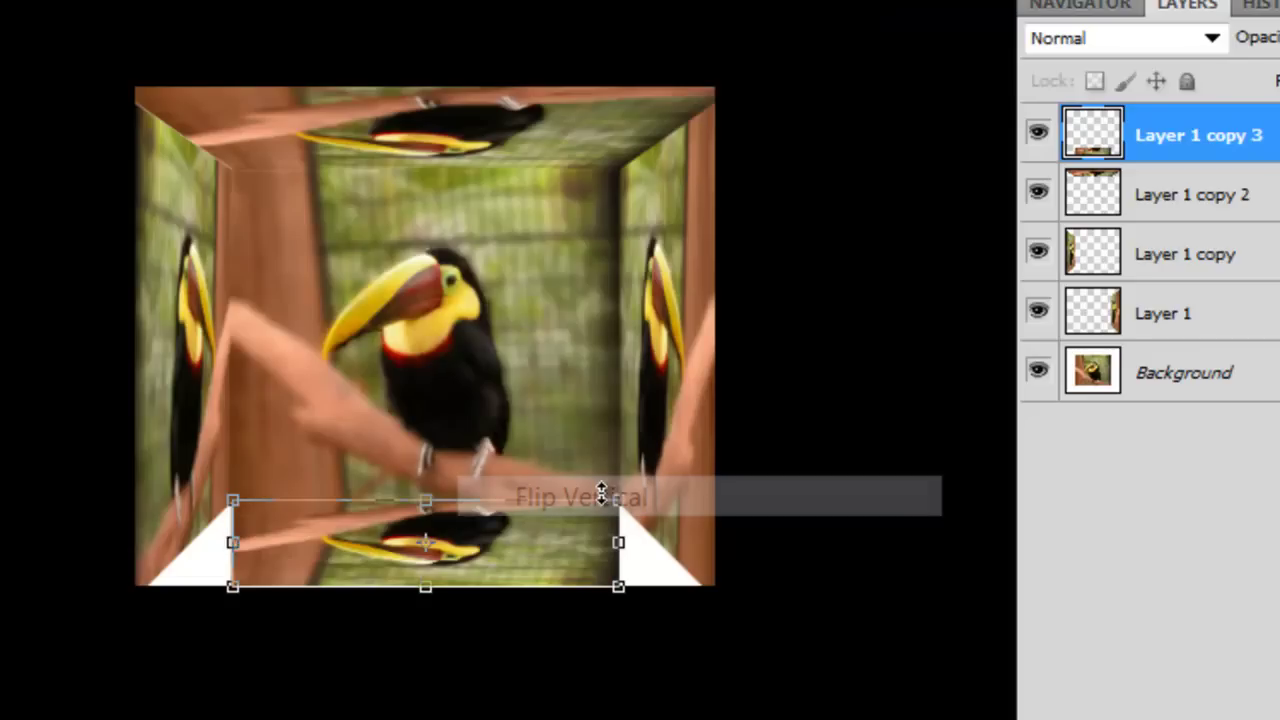
right_click(533, 540)
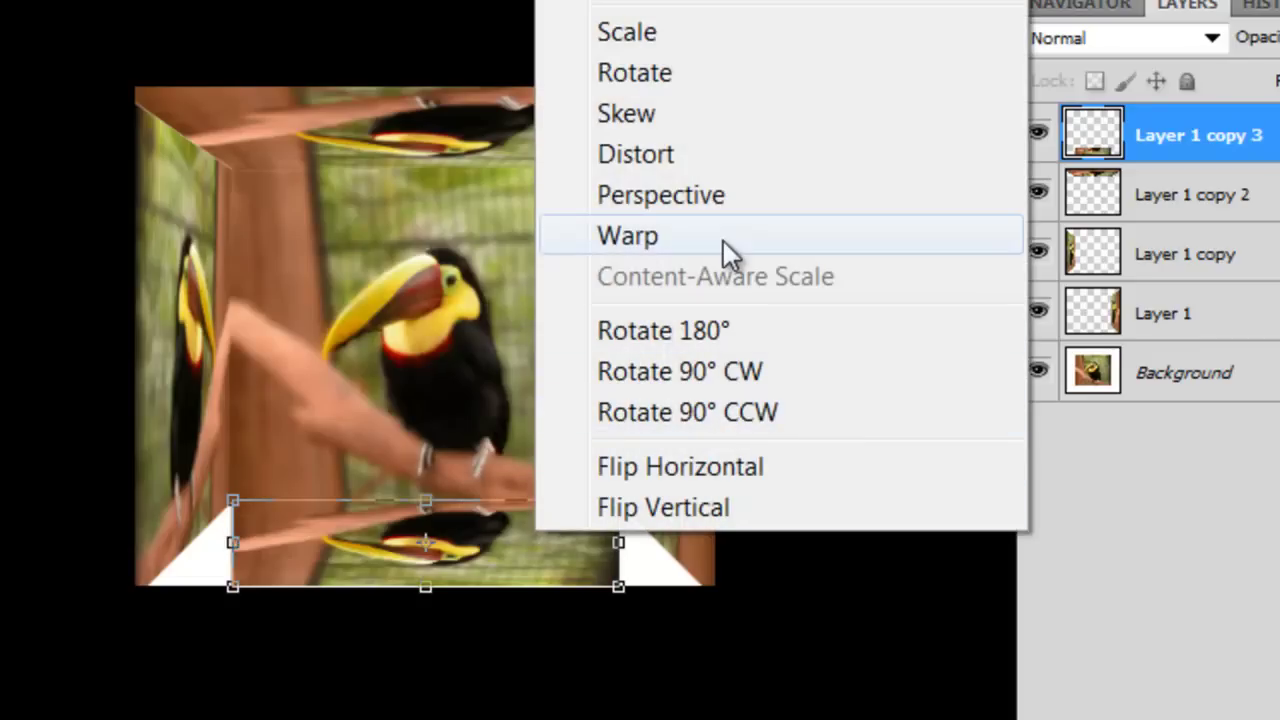
left_click(719, 201)
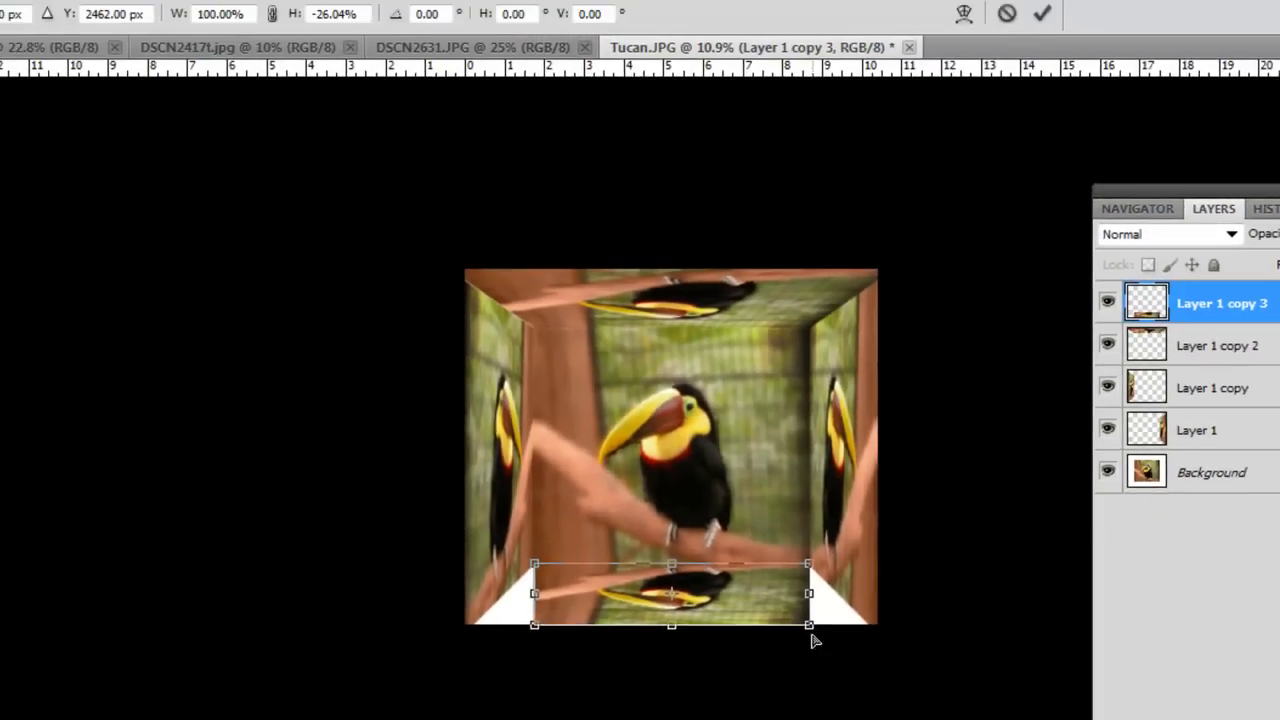
left_click_drag(810, 626, 887, 630)
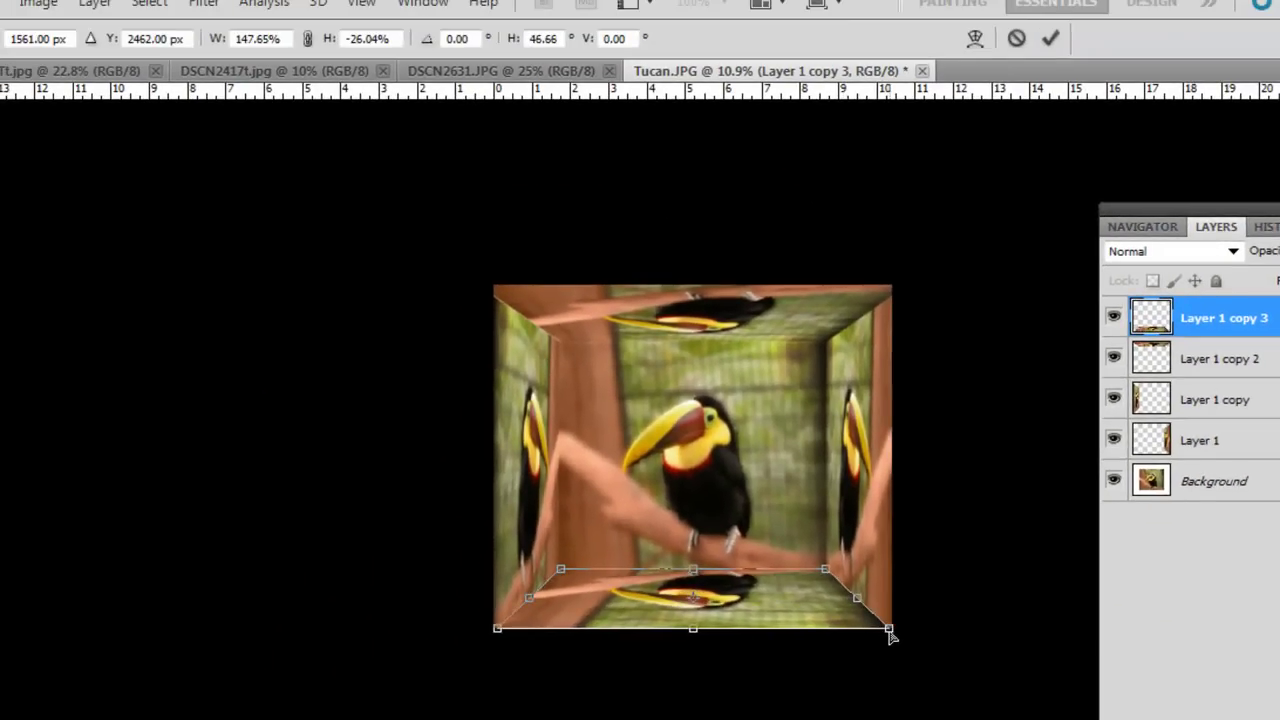
left_click_drag(560, 38, 546, 38)
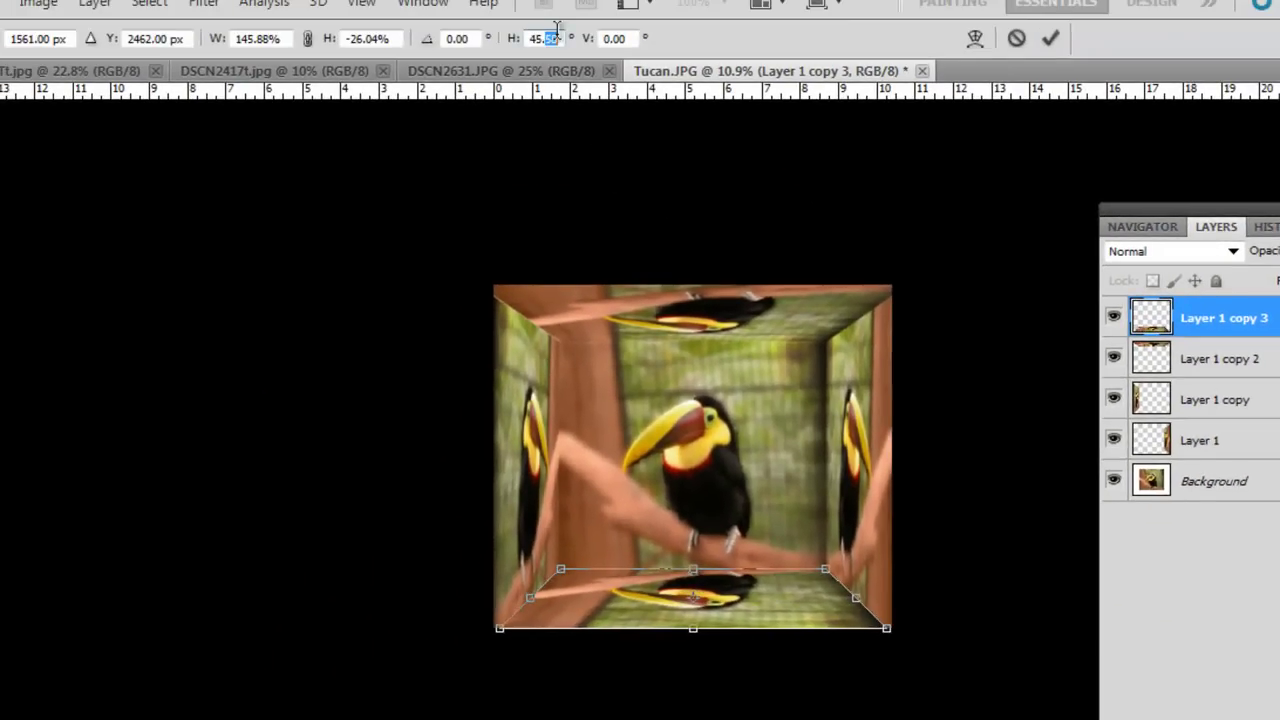
key("BackSpace")
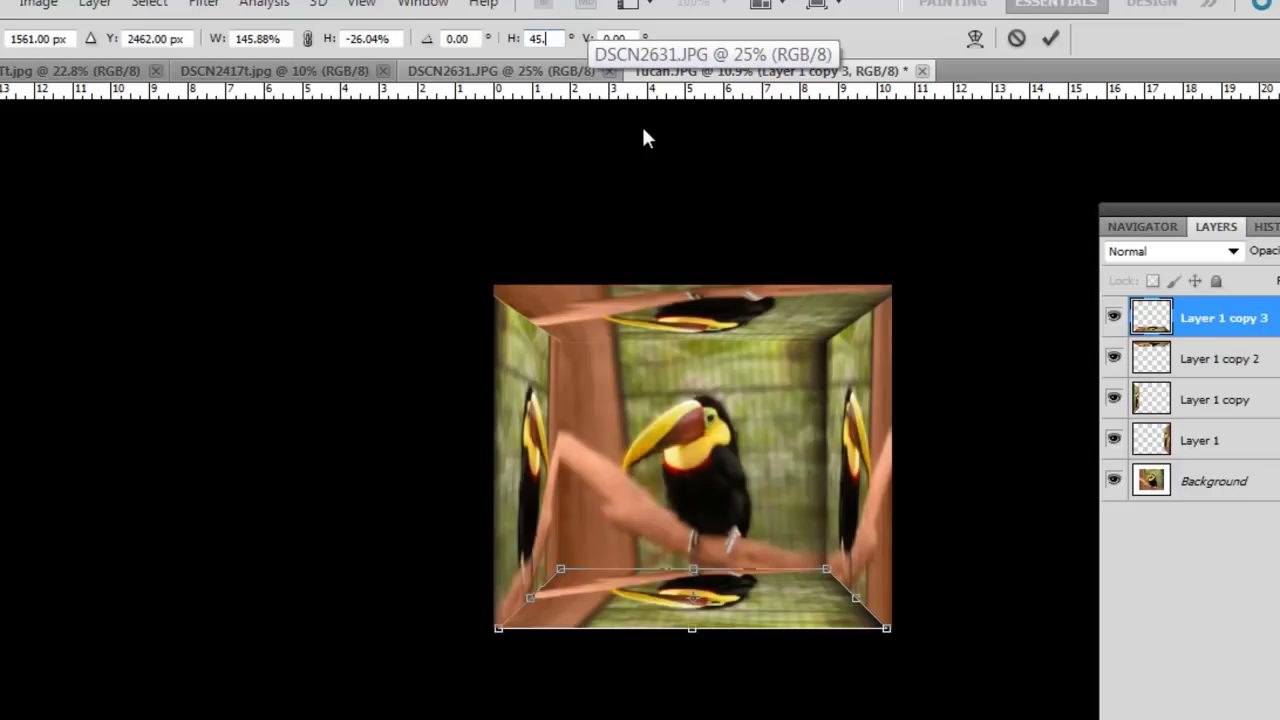
key("Return")
key("Return")
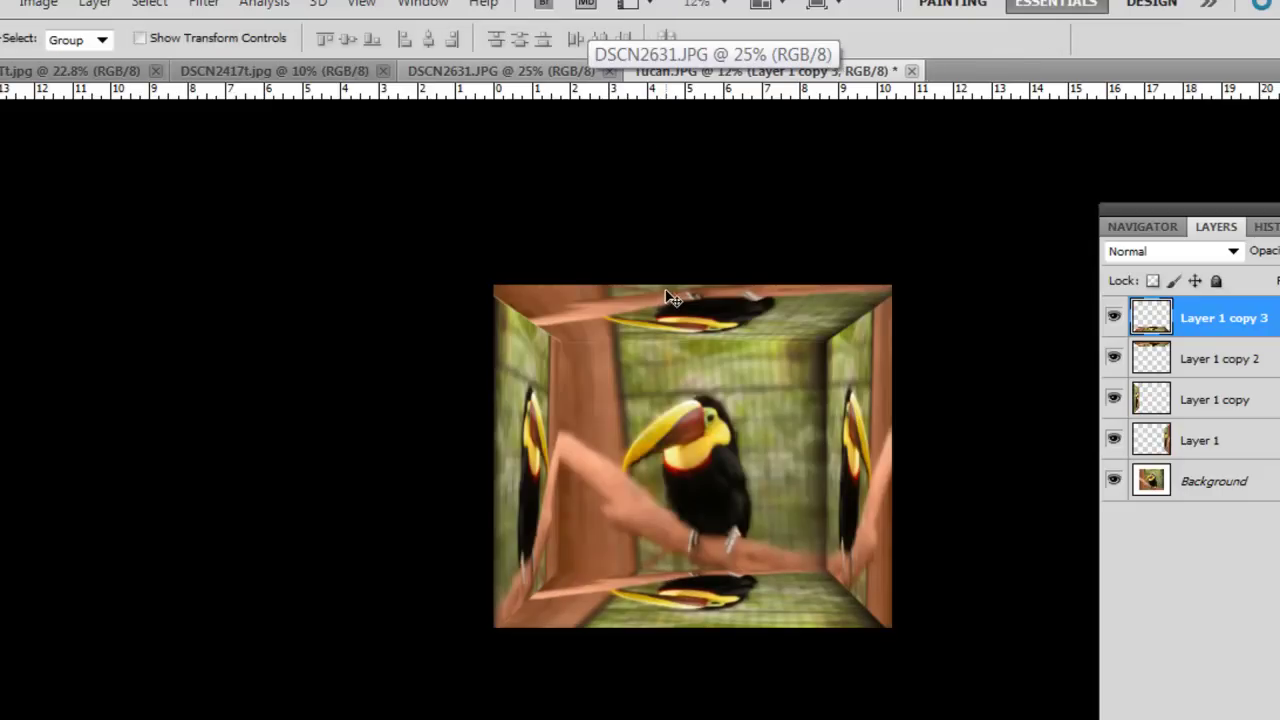
scroll(676, 294, "up", 2)
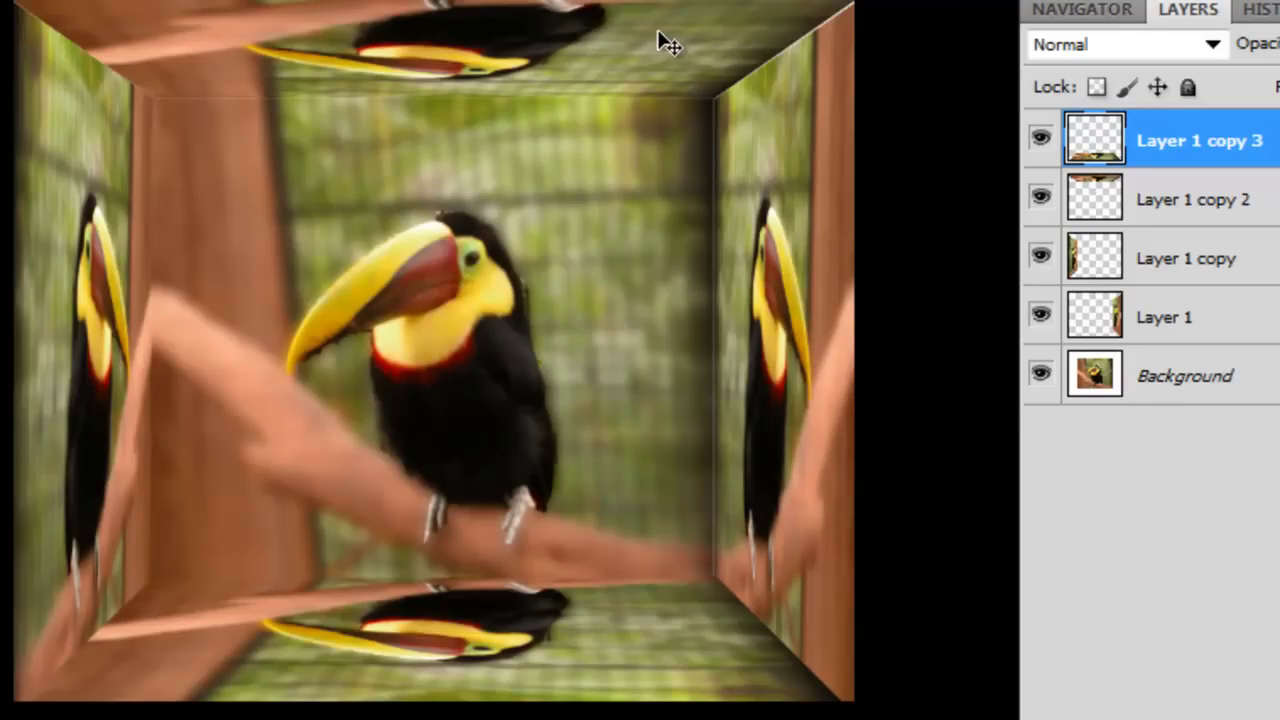
left_click(1196, 202)
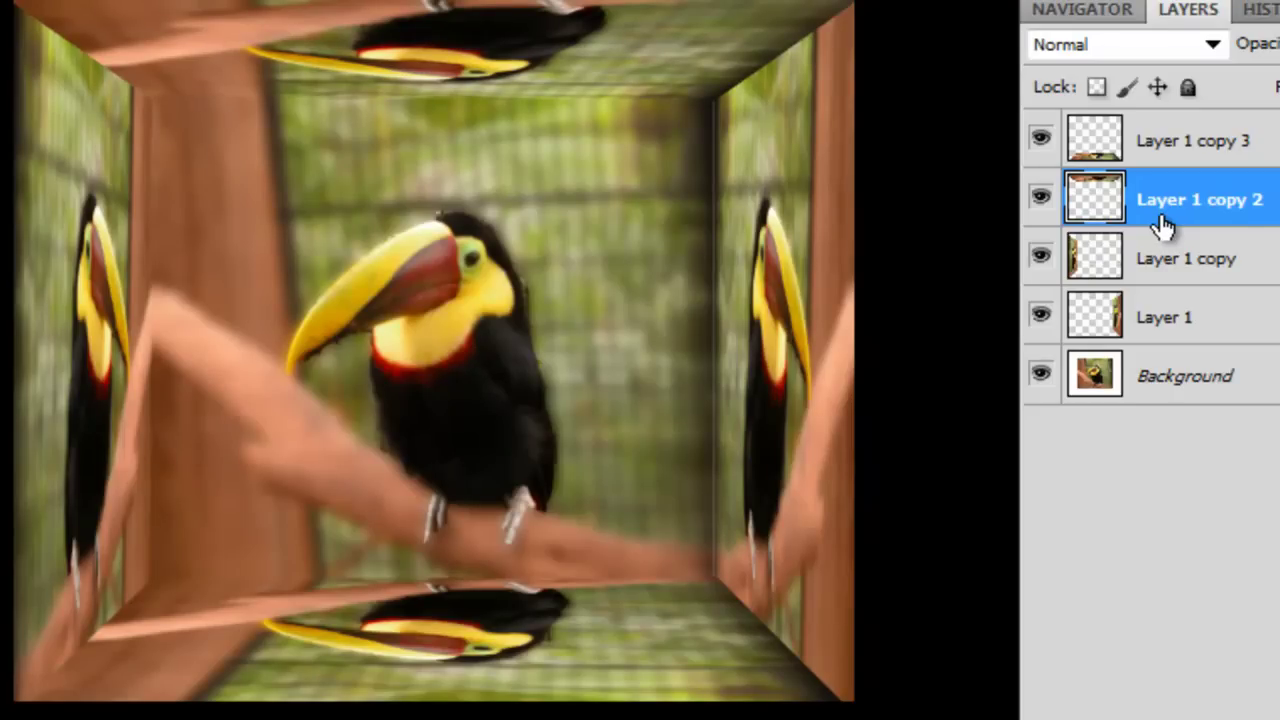
key("ctrl+t")
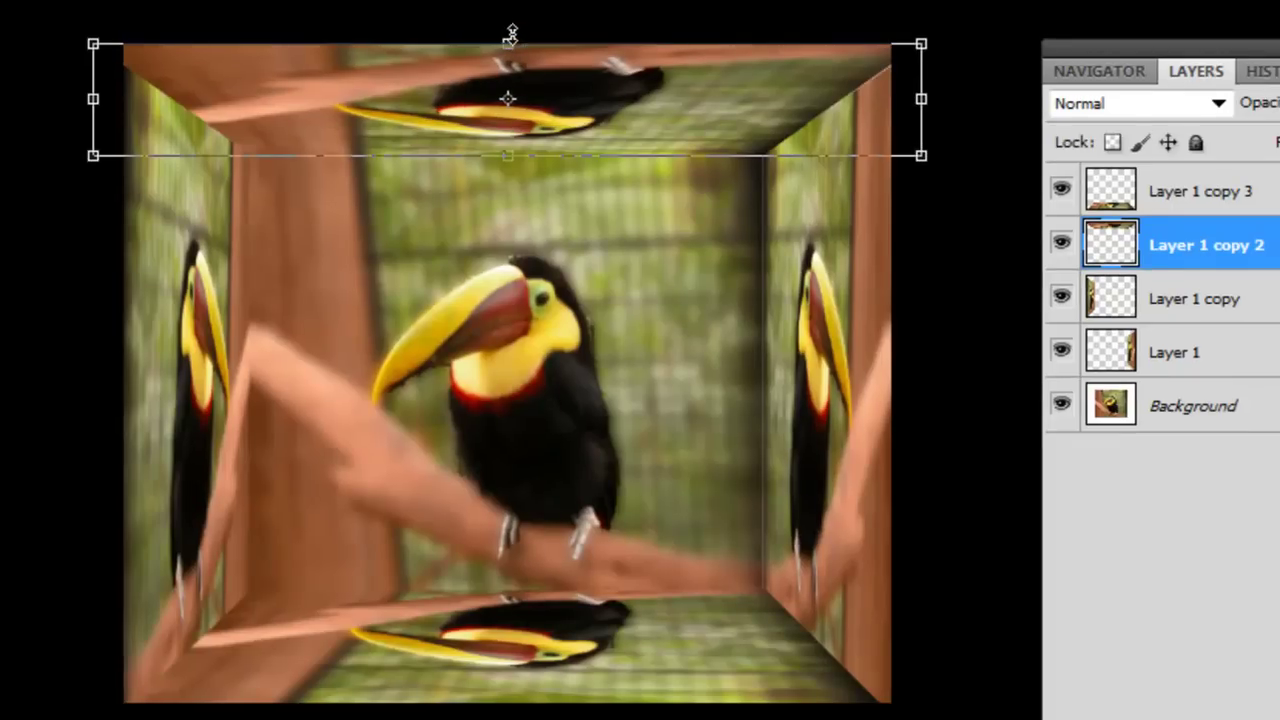
key("Return")
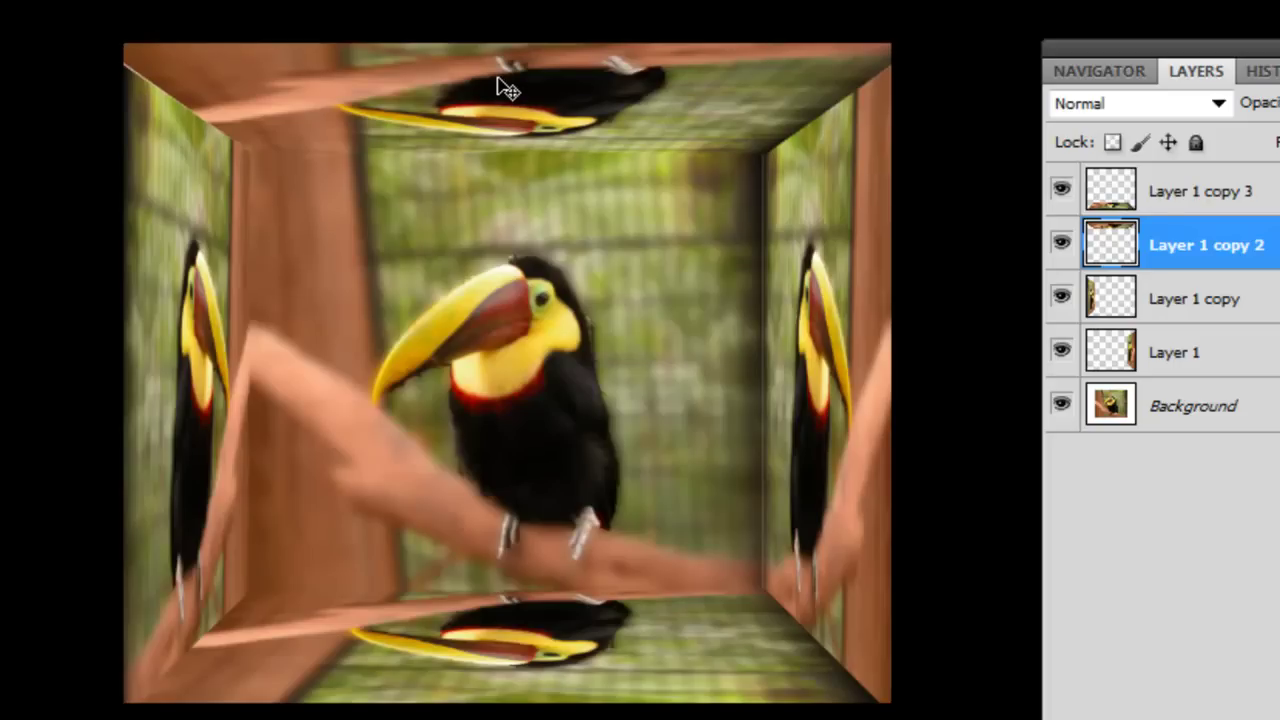
left_click(1208, 318)
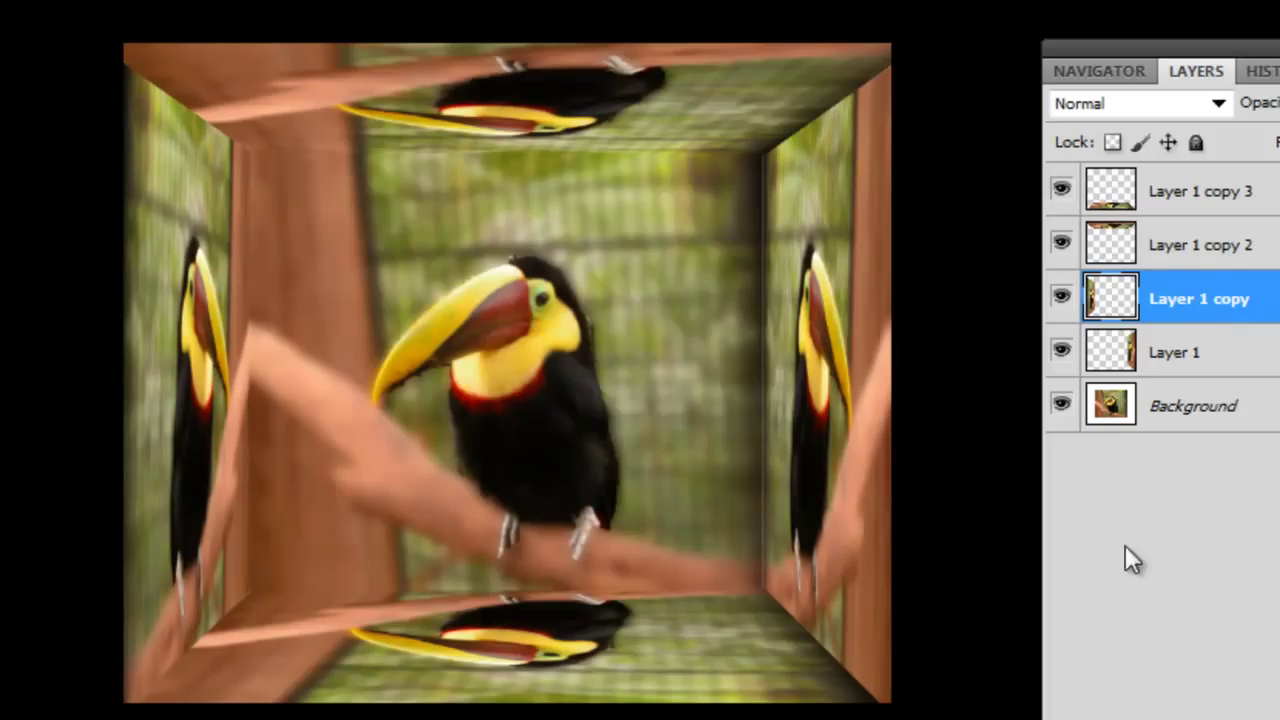
Raise the brightness of Layer 1, the right wall, with Brightness/Contrast
left_click(1200, 348)
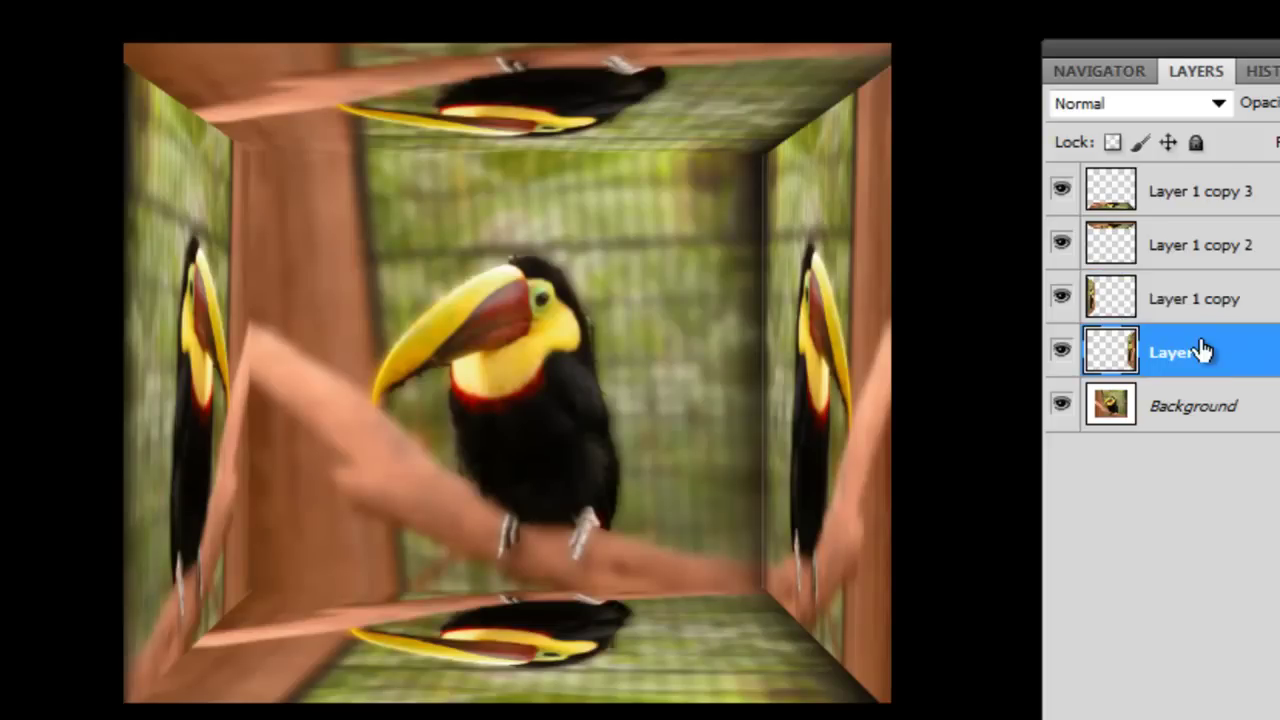
left_click(215, 27)
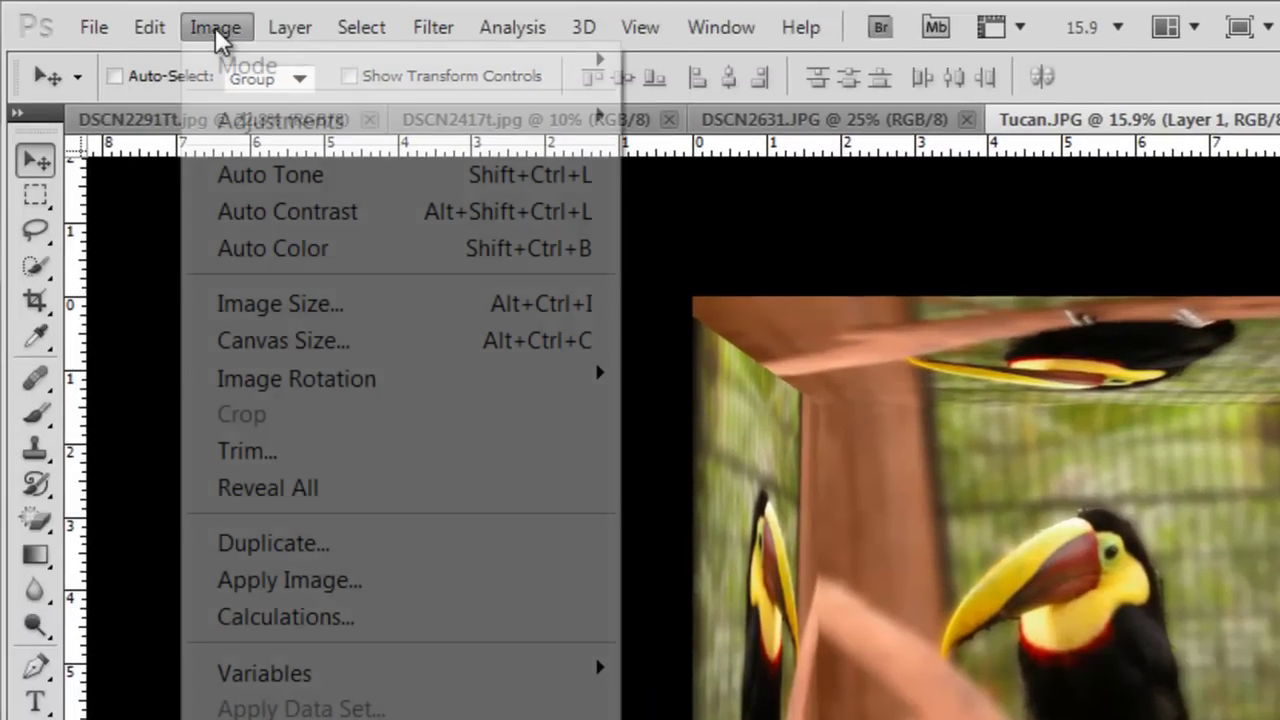
mouse_move(275, 130)
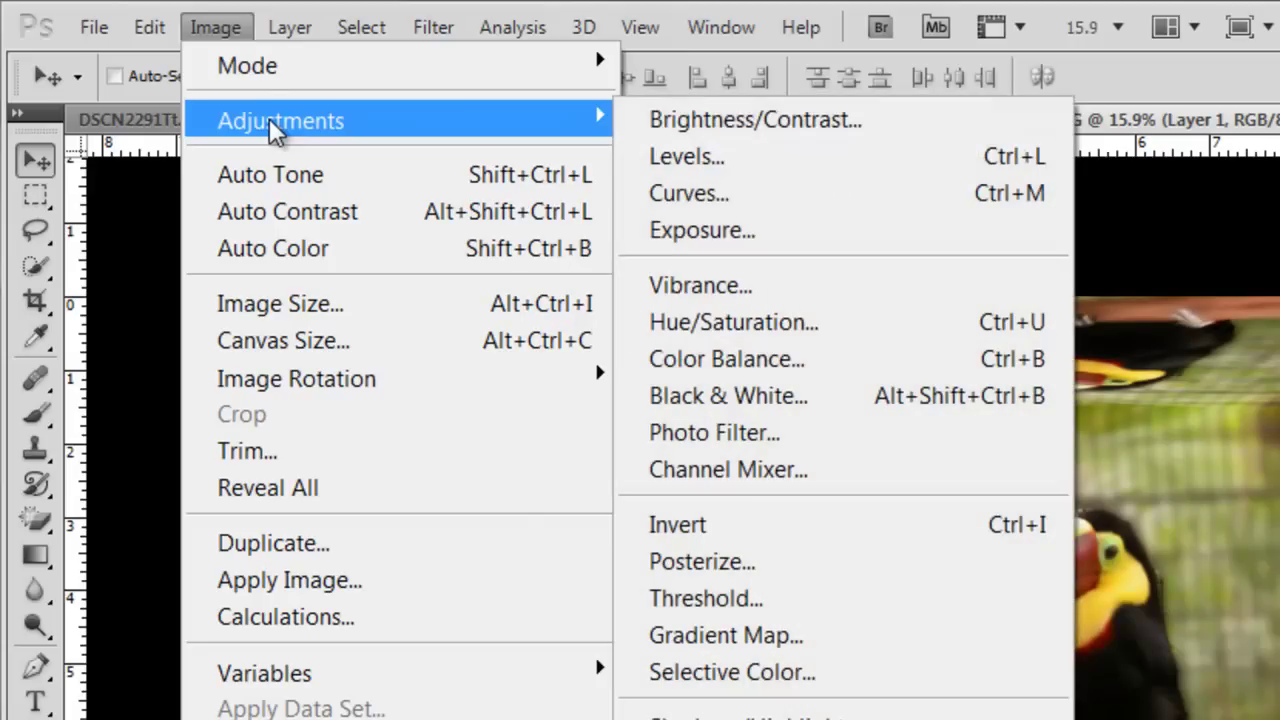
left_click(716, 119)
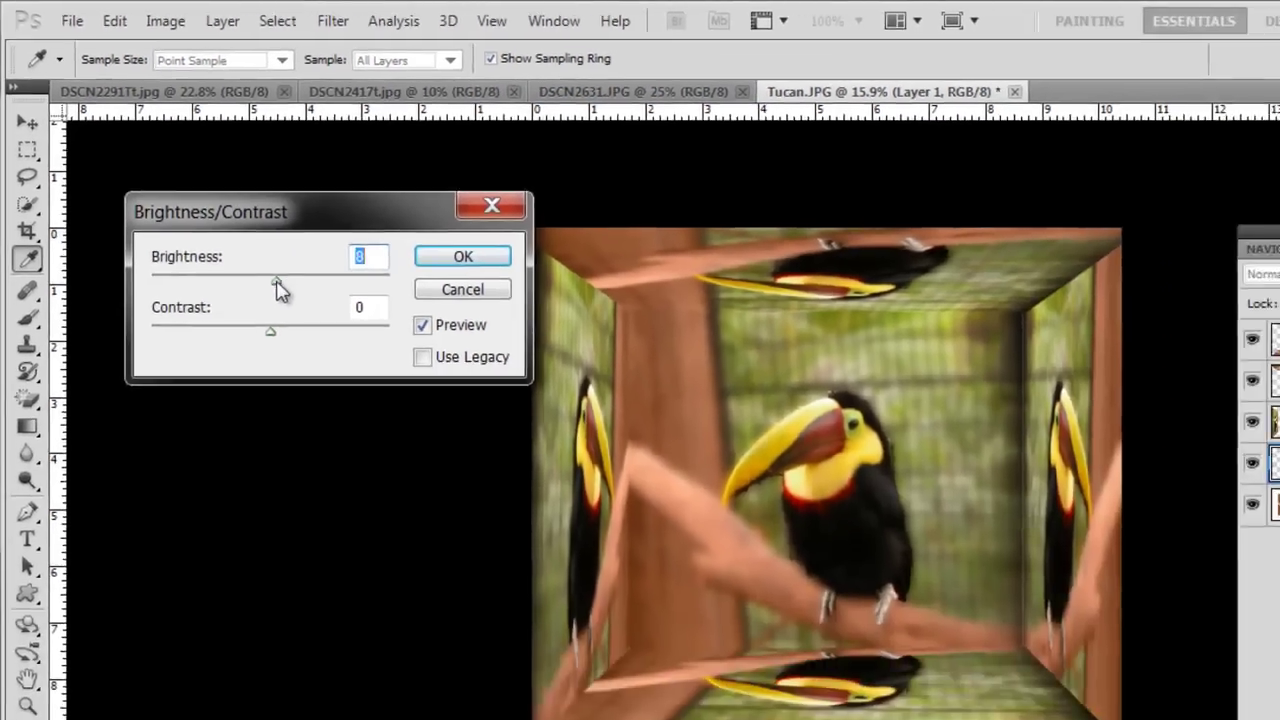
left_click_drag(355, 368, 432, 370)
left_click_drag(318, 278, 341, 278)
left_click(422, 250)
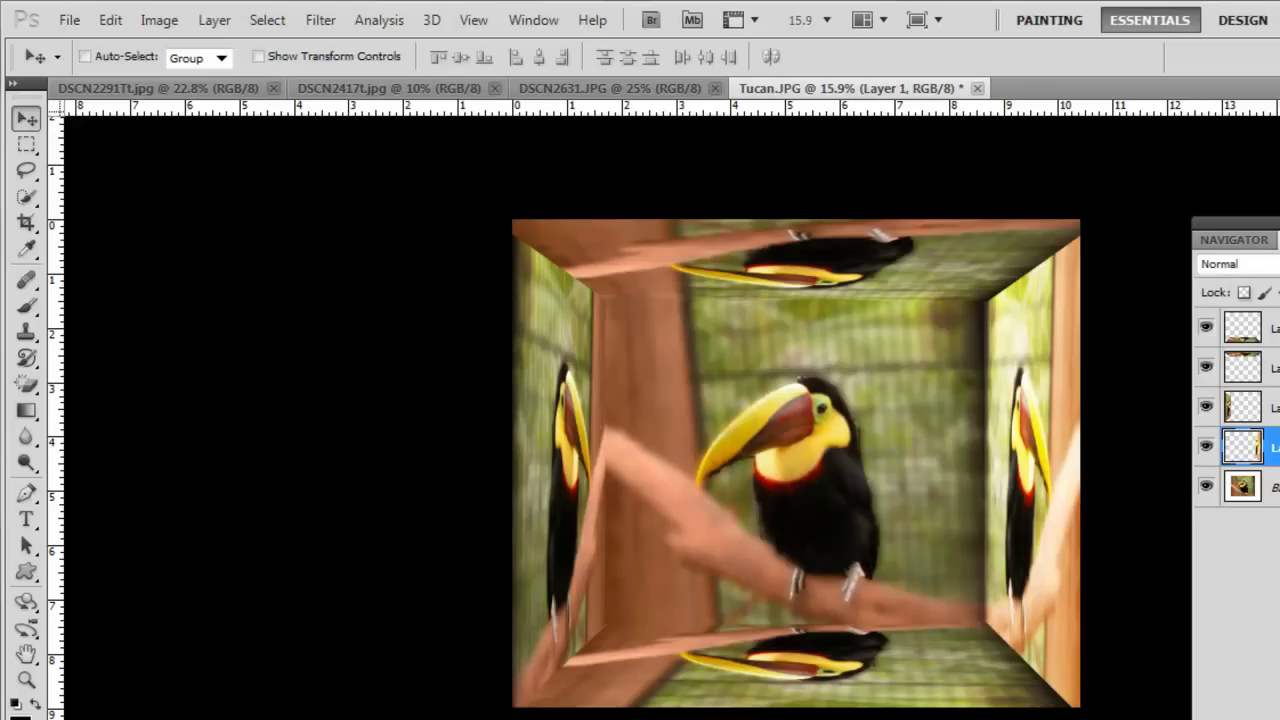
Darken Layer 1 copy, the left wall, to about -97 brightness
left_click(1260, 408)
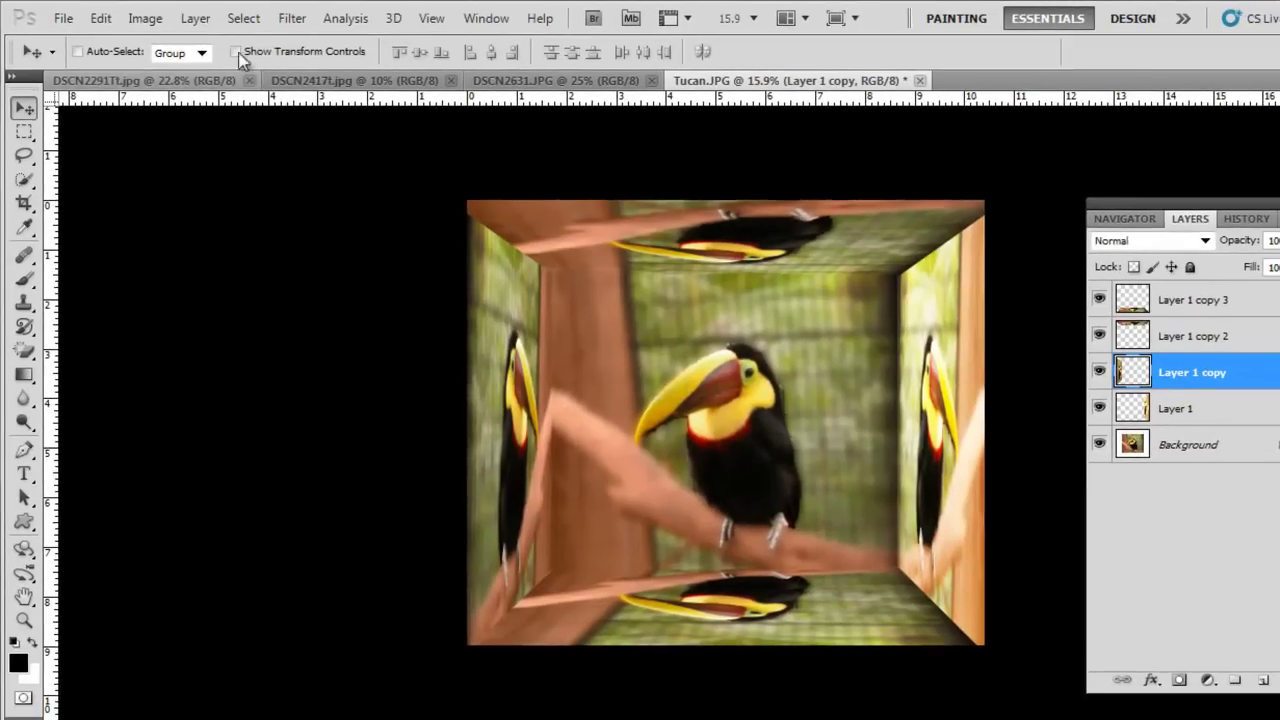
left_click(145, 18)
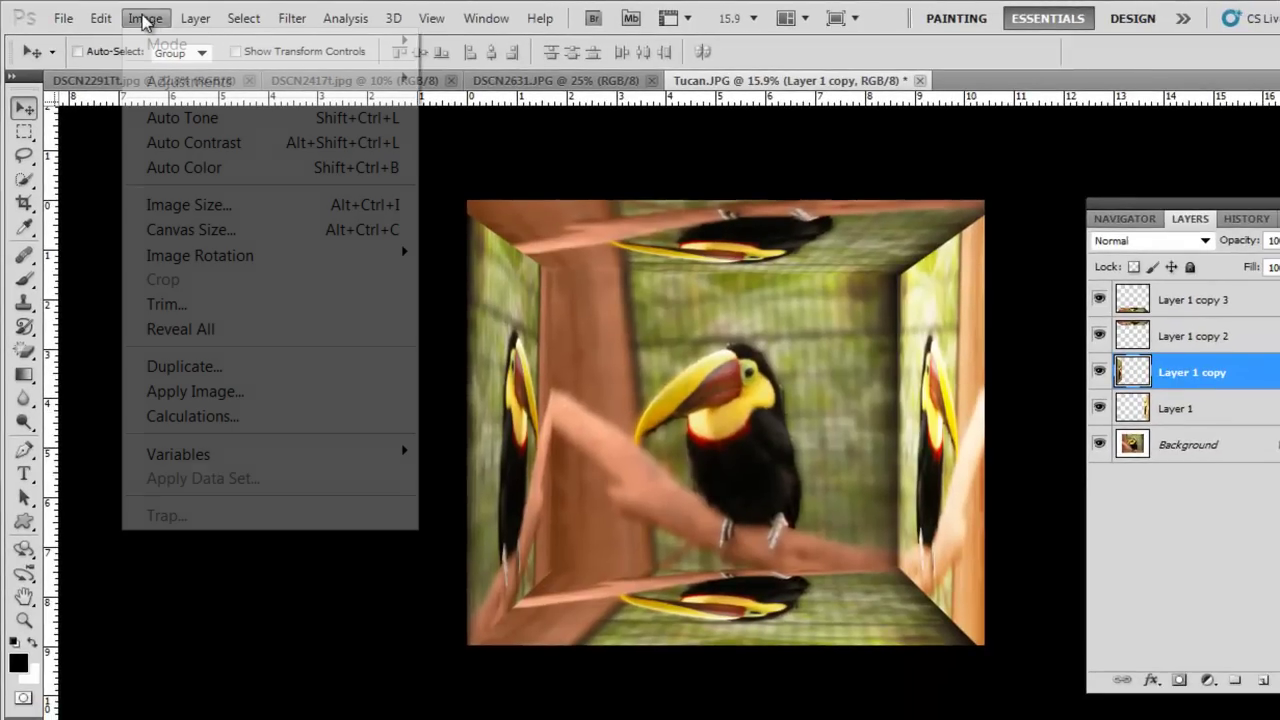
mouse_move(215, 84)
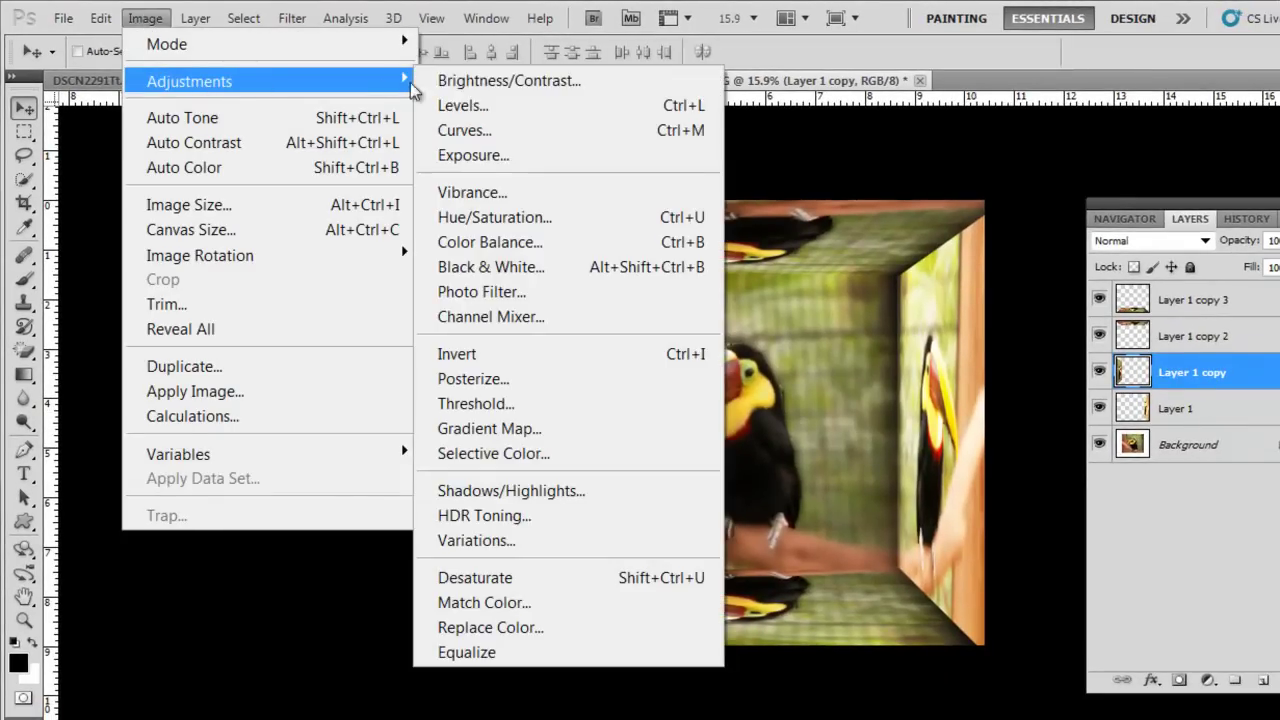
left_click(470, 80)
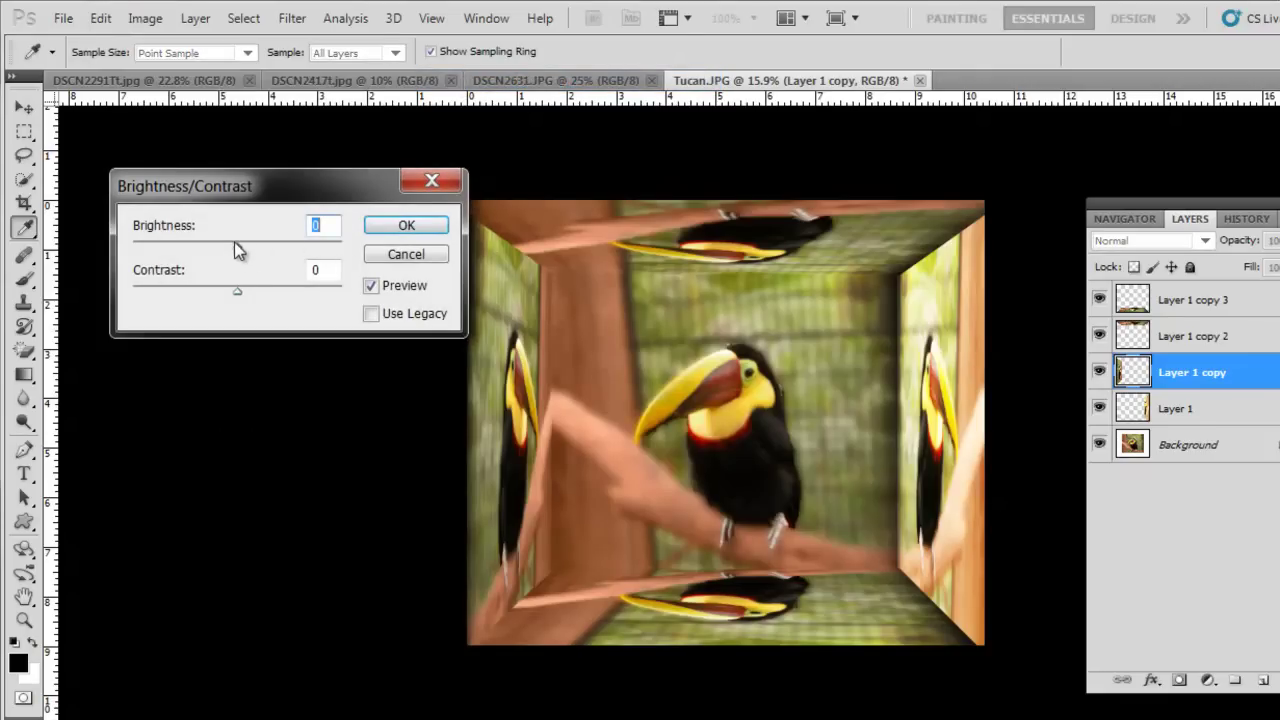
left_click_drag(237, 256, 167, 258)
left_click(370, 225)
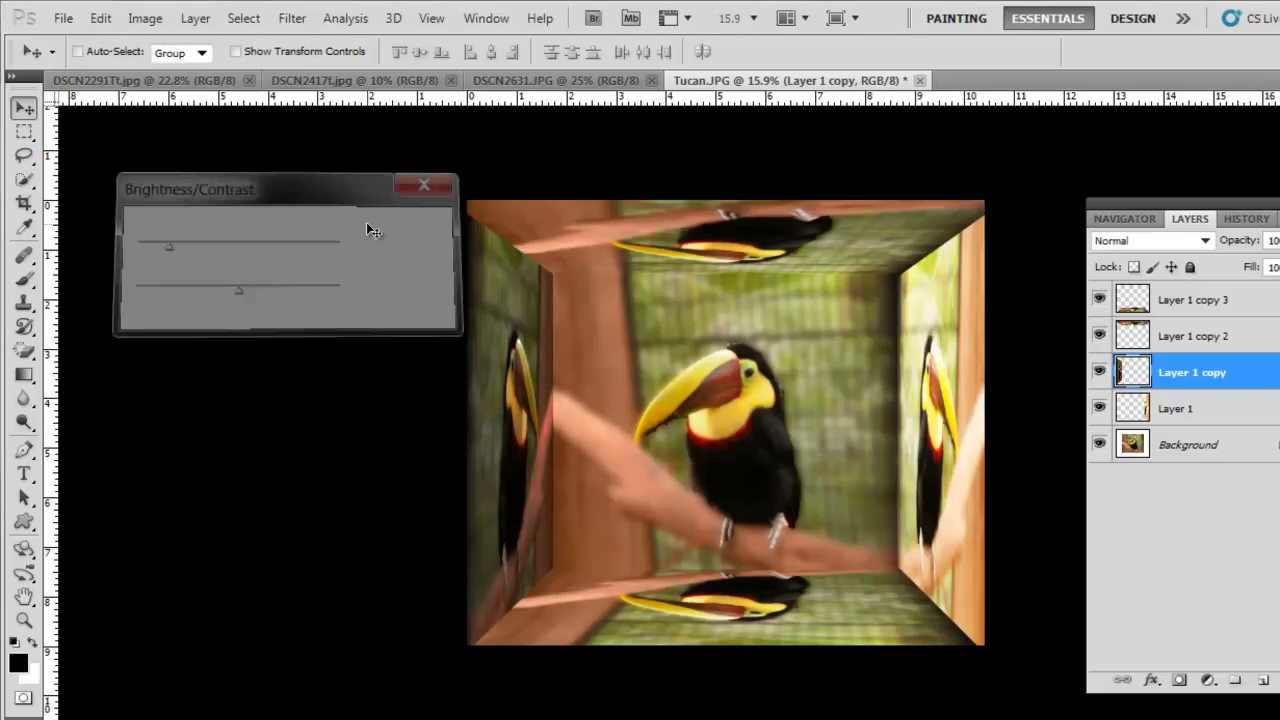
Darken Layer 1 copy 2, the top wall, to -58 brightness
left_click(1182, 344)
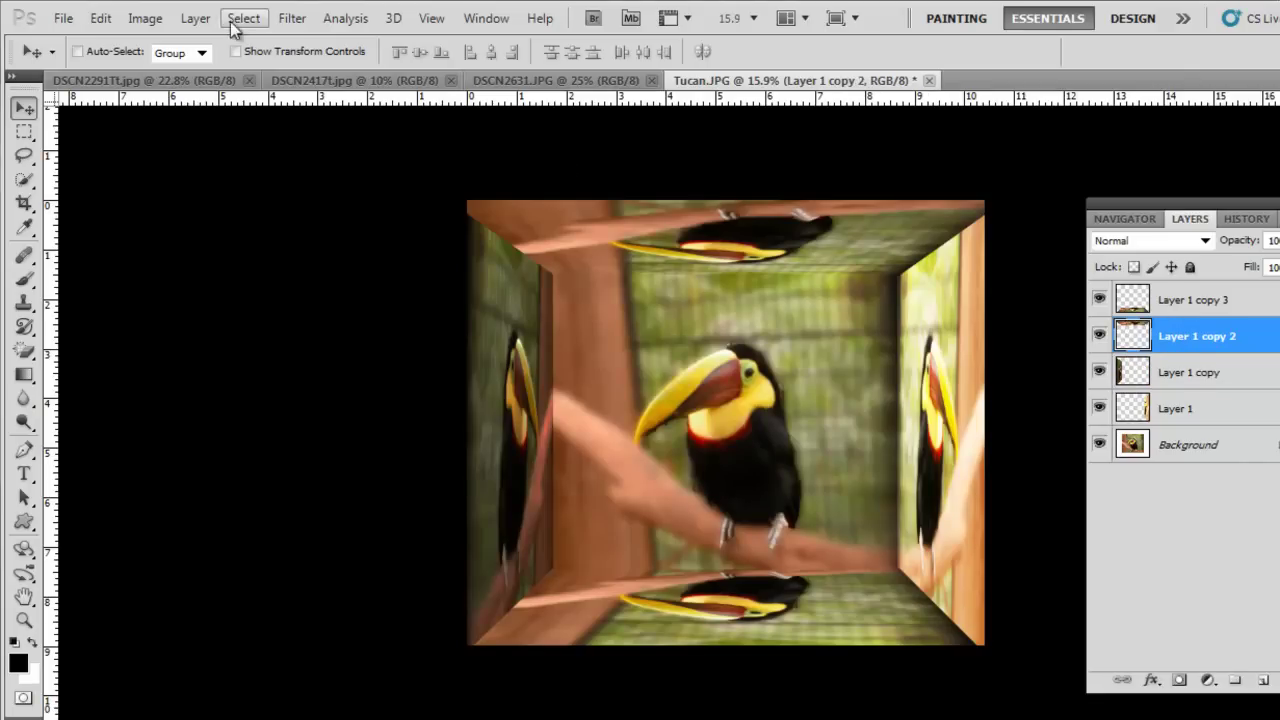
left_click(205, 19)
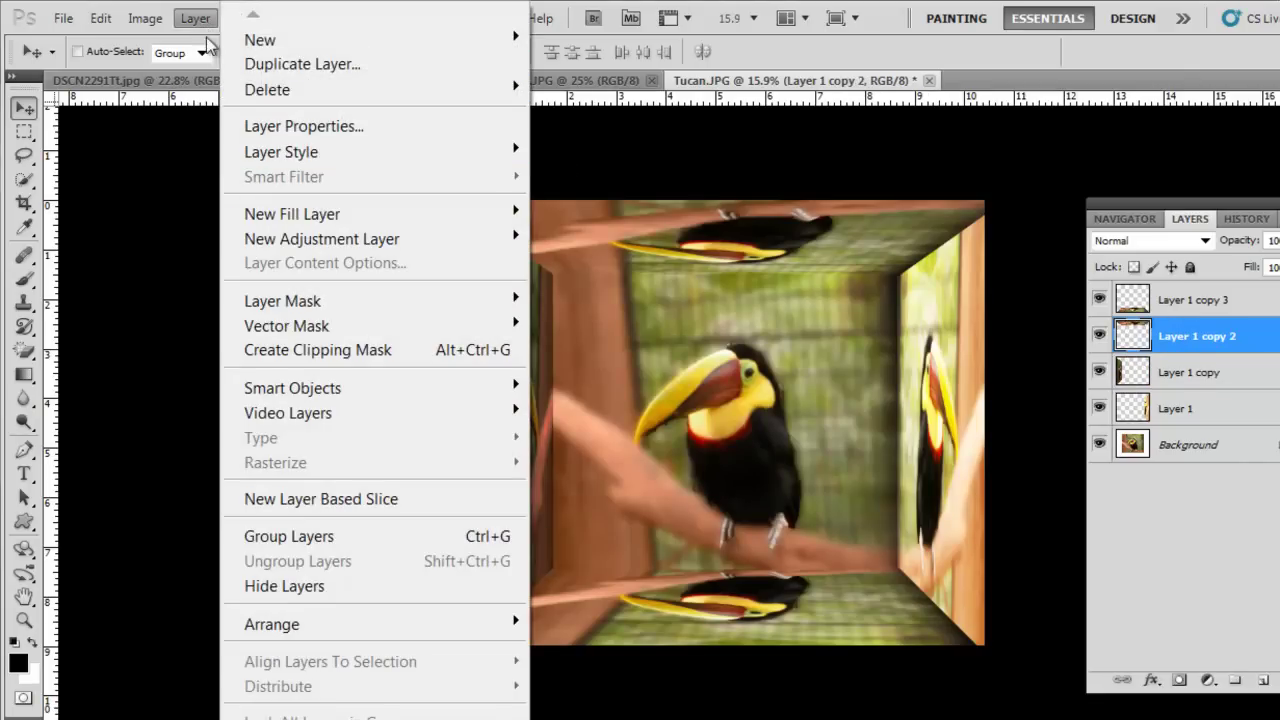
mouse_move(145, 20)
mouse_move(200, 81)
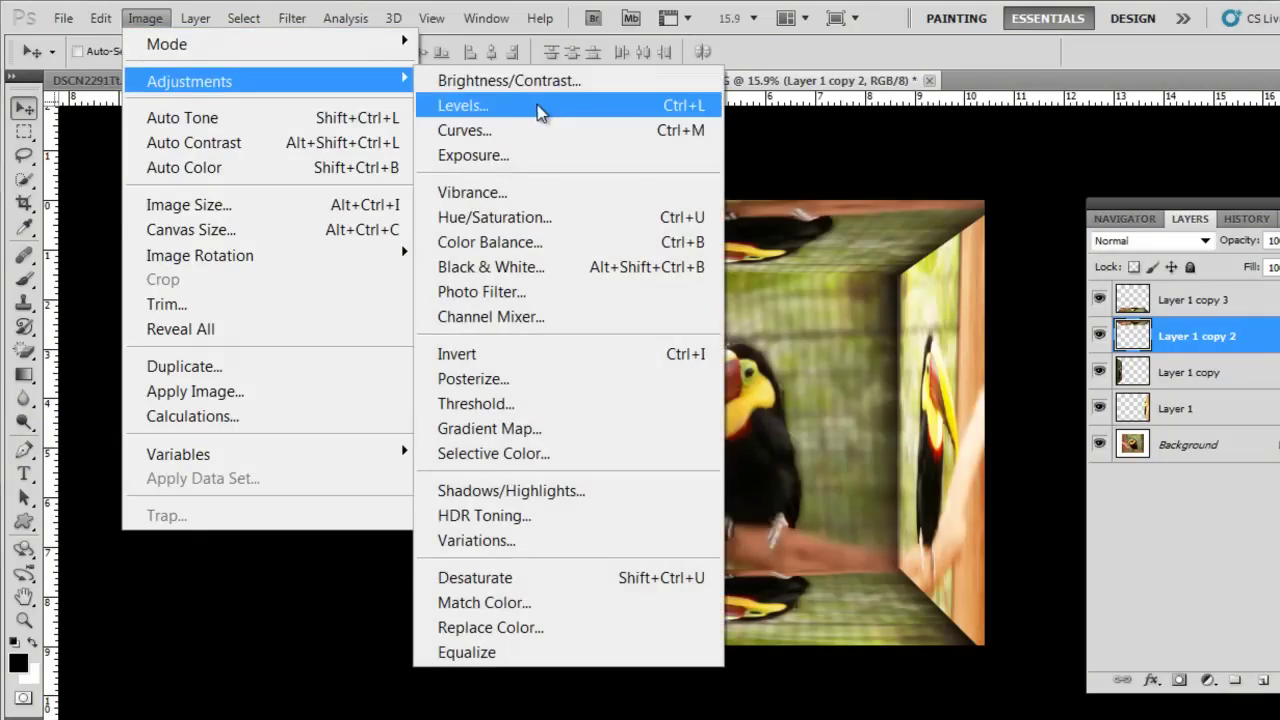
left_click(531, 78)
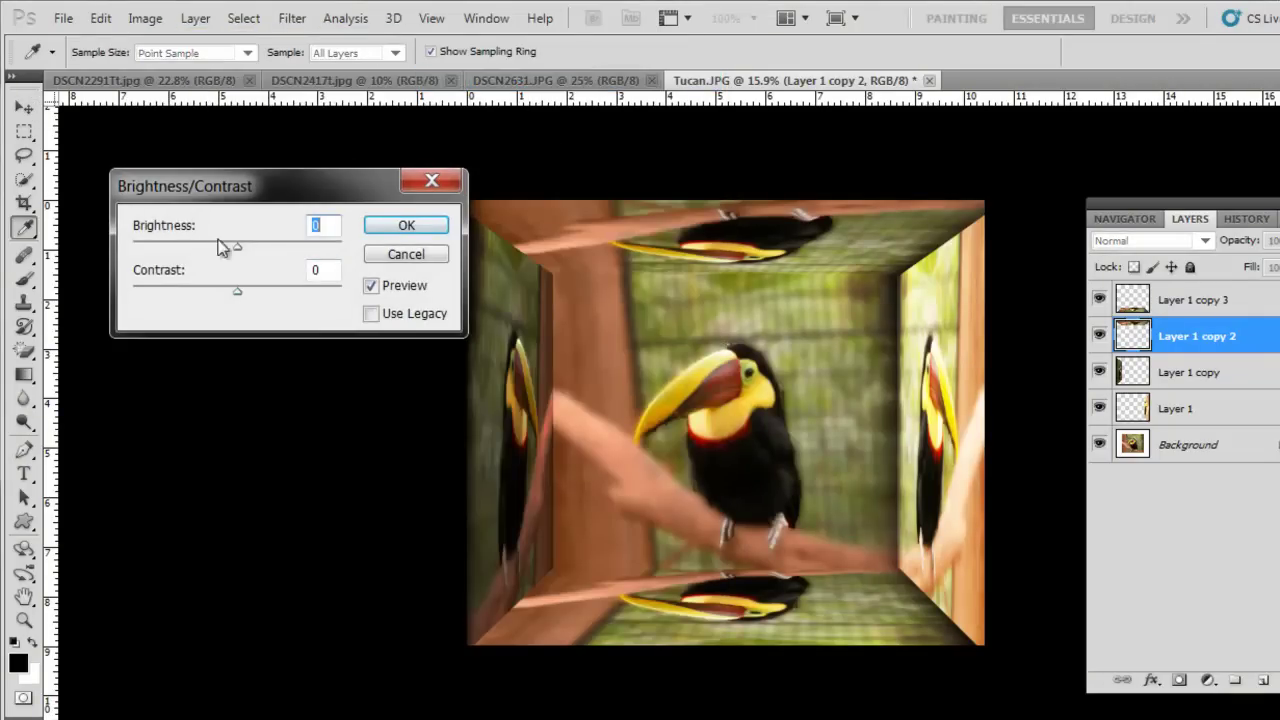
left_click_drag(240, 249, 196, 252)
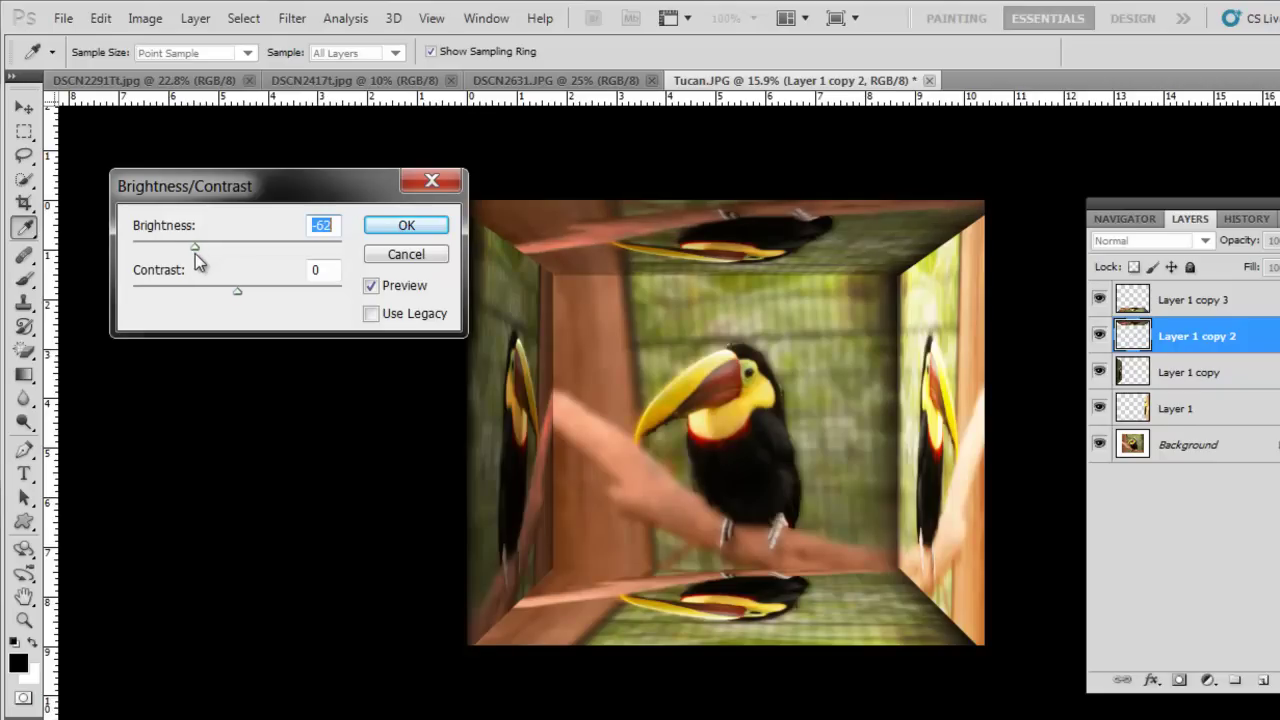
left_click(417, 226)
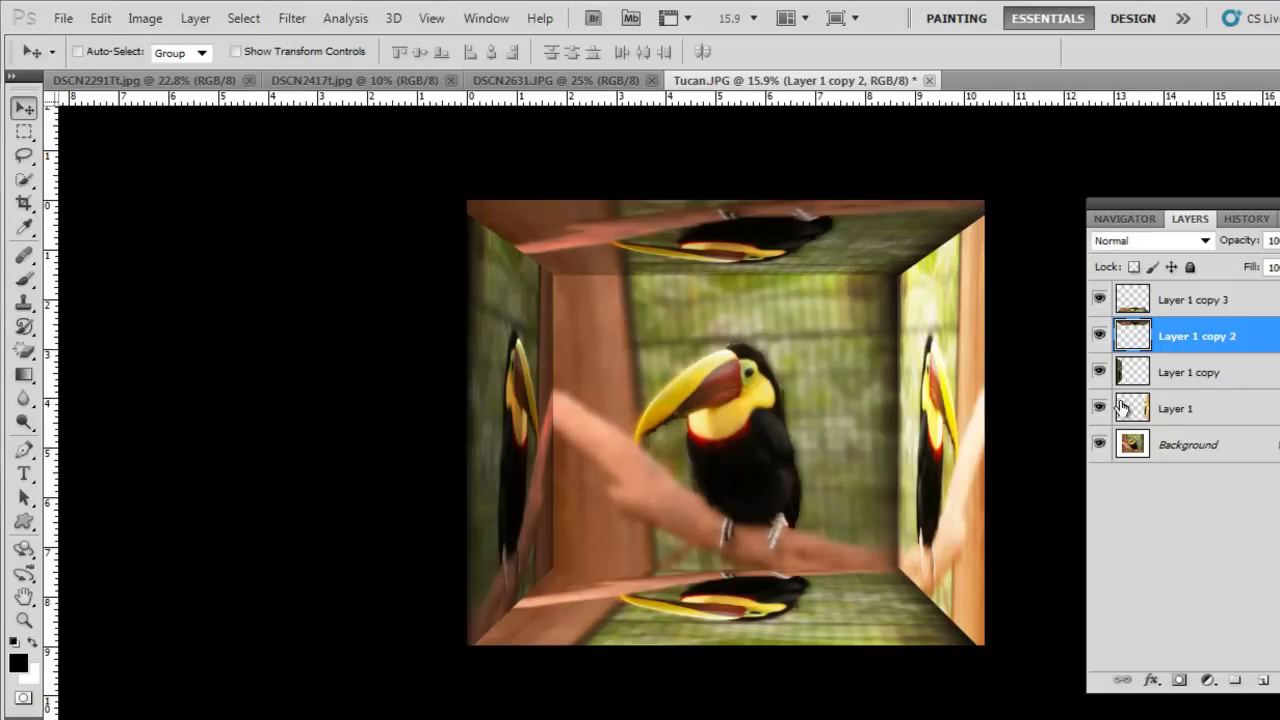
Darken Layer 1 copy 3, the bottom wall, to -52 brightness
left_click(1215, 298)
left_click(146, 20)
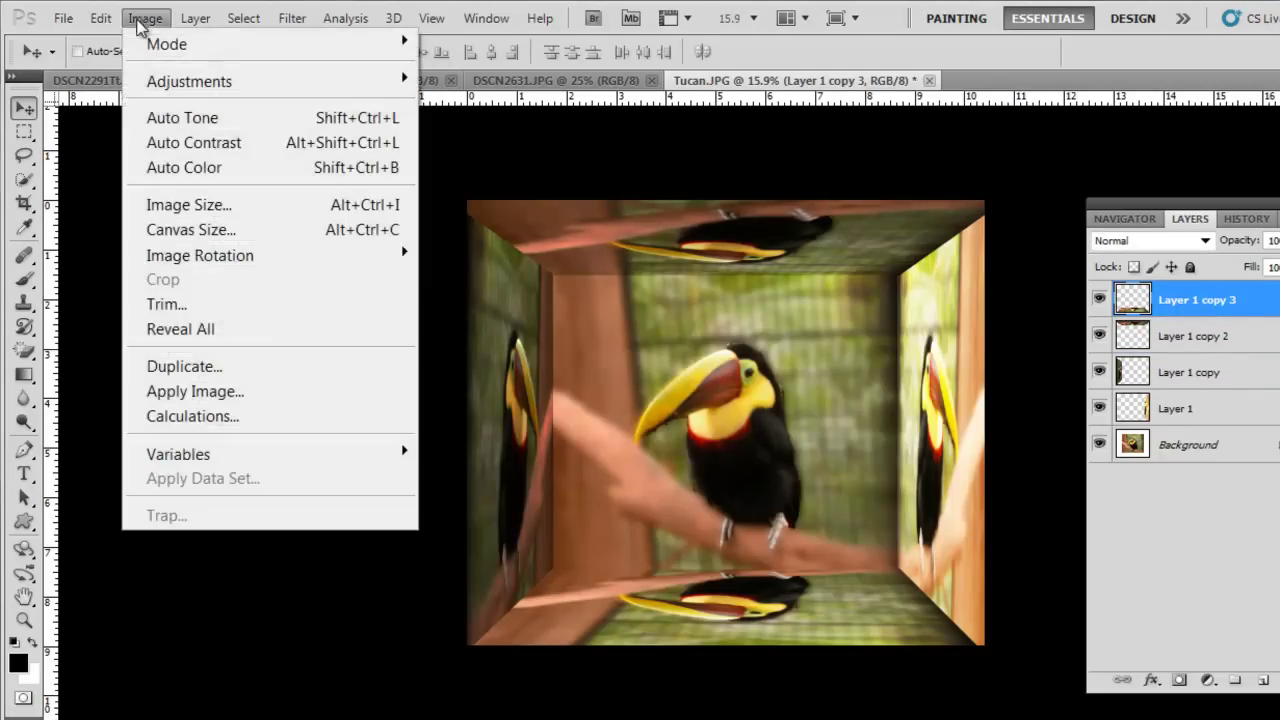
mouse_move(203, 92)
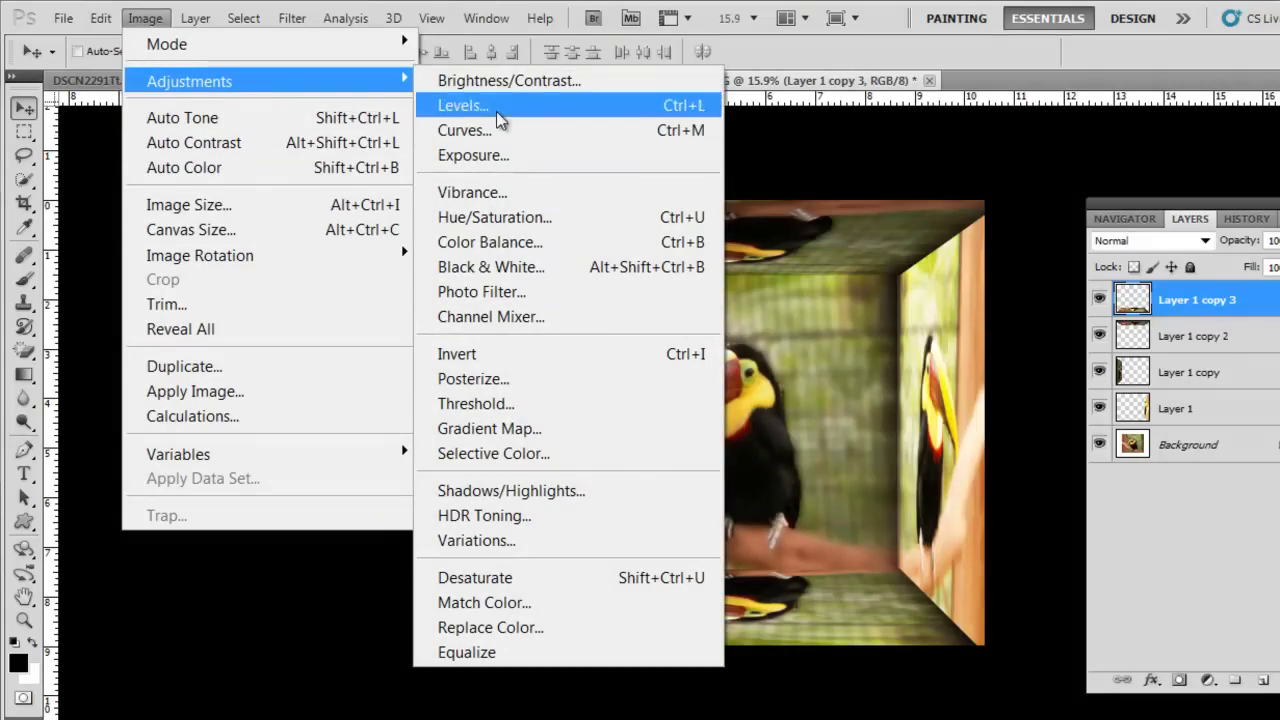
left_click(500, 80)
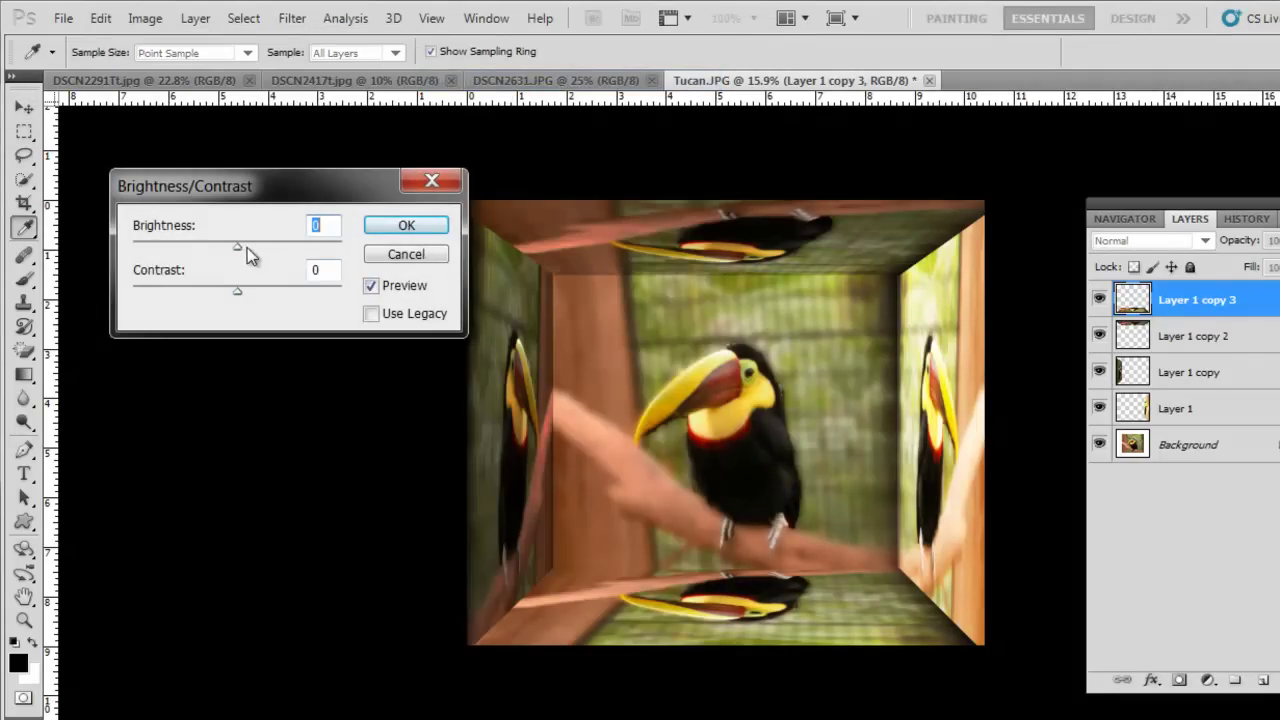
left_click_drag(247, 248, 201, 249)
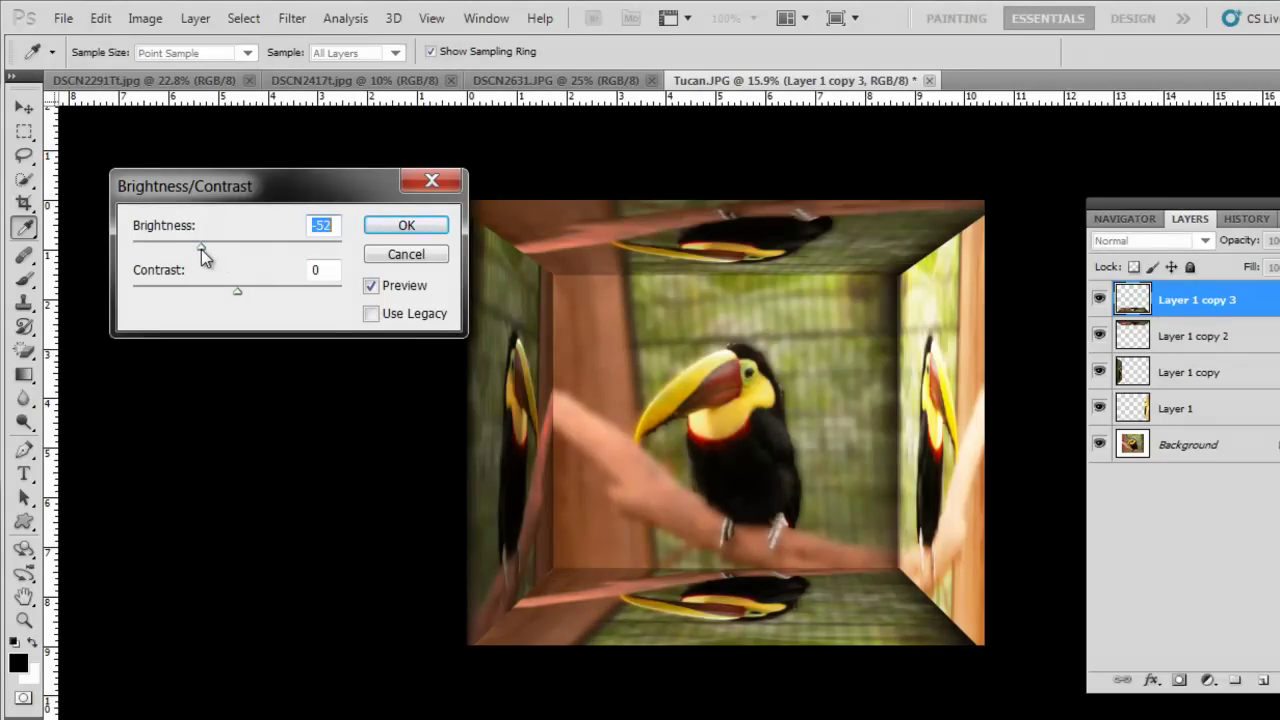
left_click(443, 228)
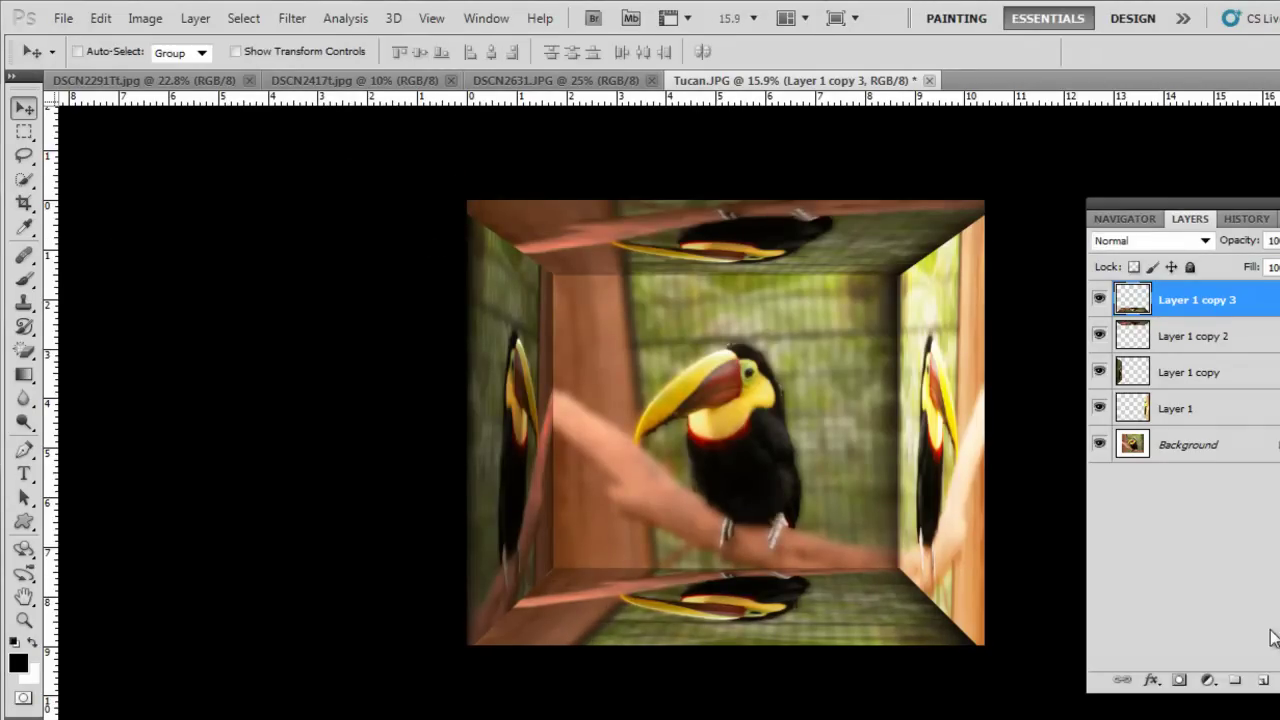
Choose Flatten Image from the Layers panel menu to merge all wall layers
left_click(1272, 218)
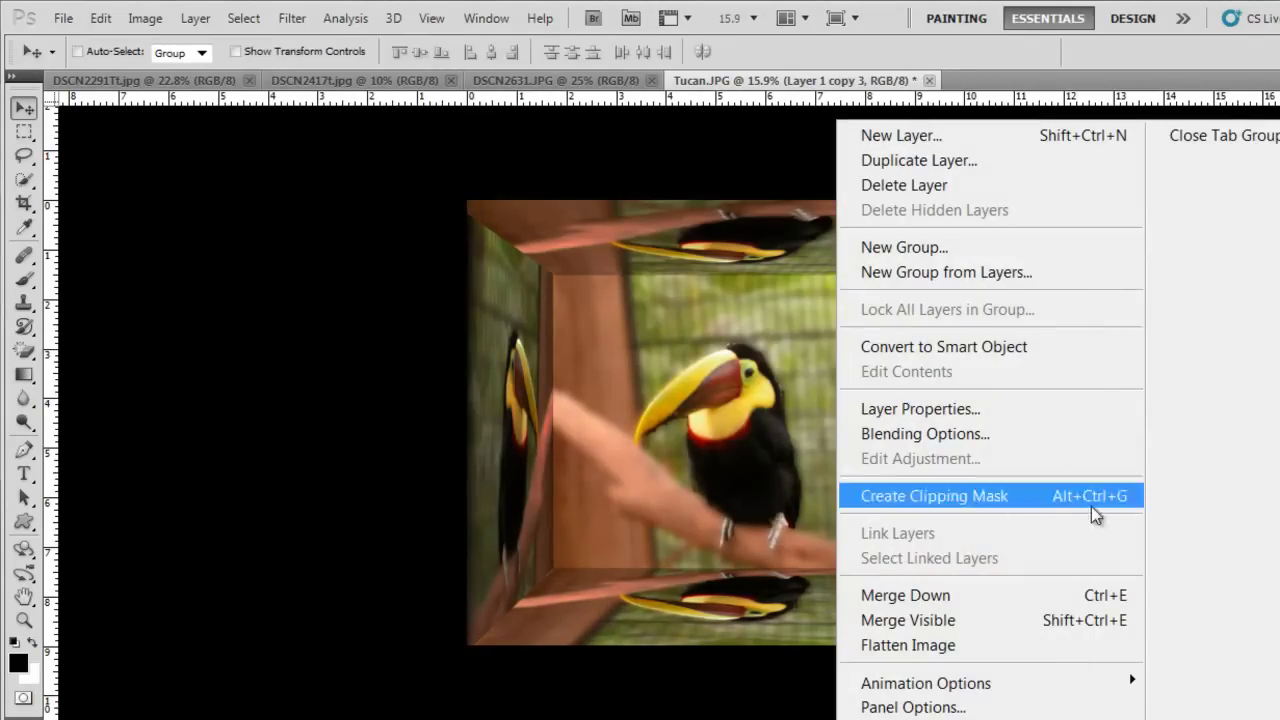
left_click(993, 646)
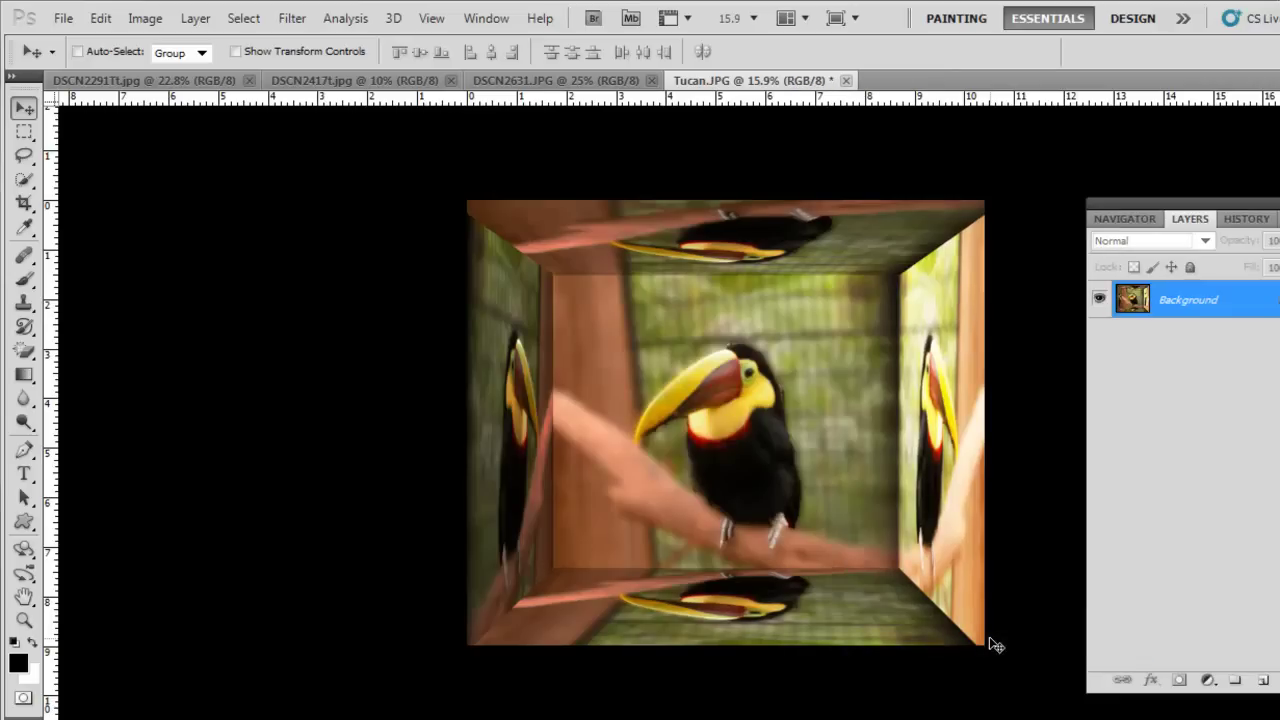